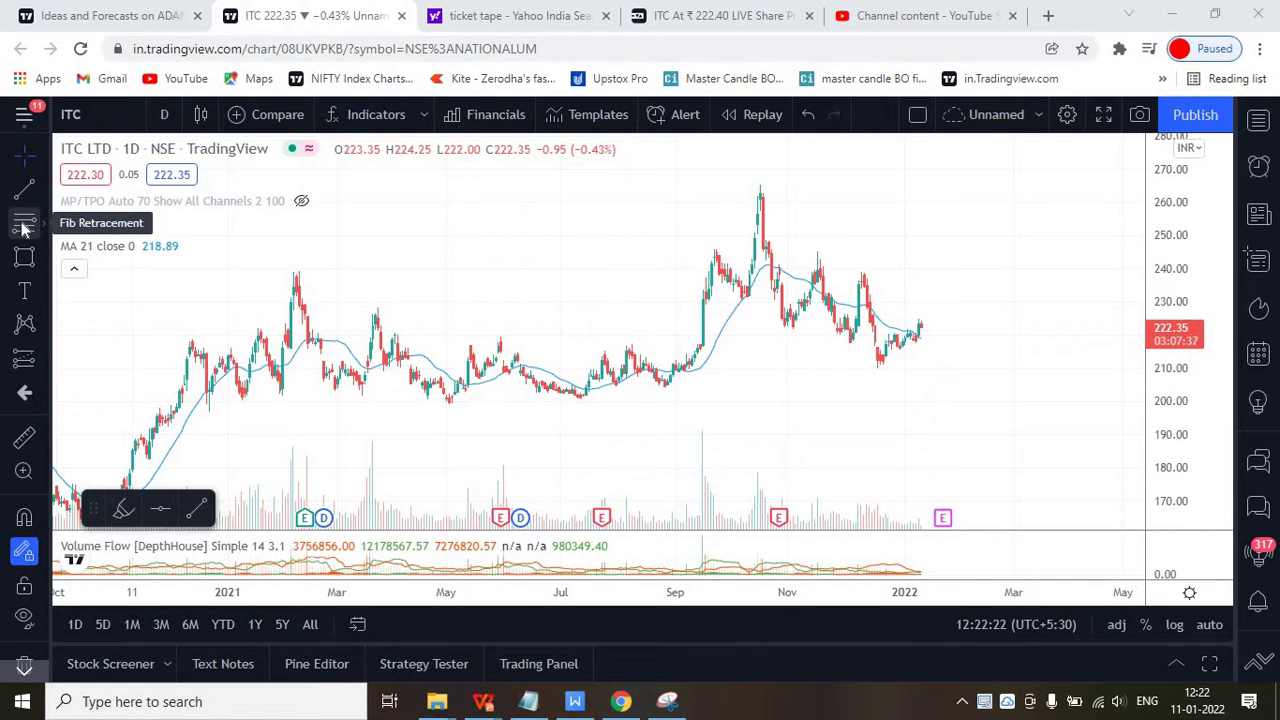
Draw a Fibonacci retracement from the August 2021 low to the 265.20 peak, then undo it
left_click(24, 228)
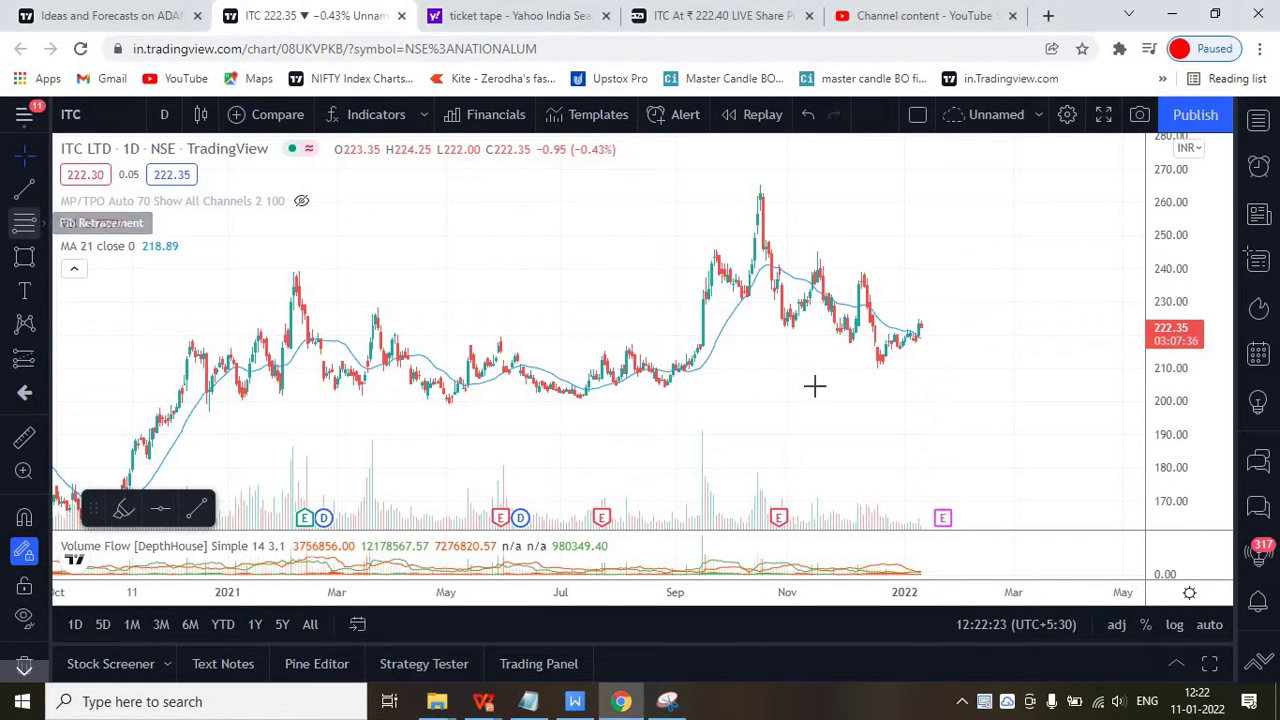
left_click(680, 366)
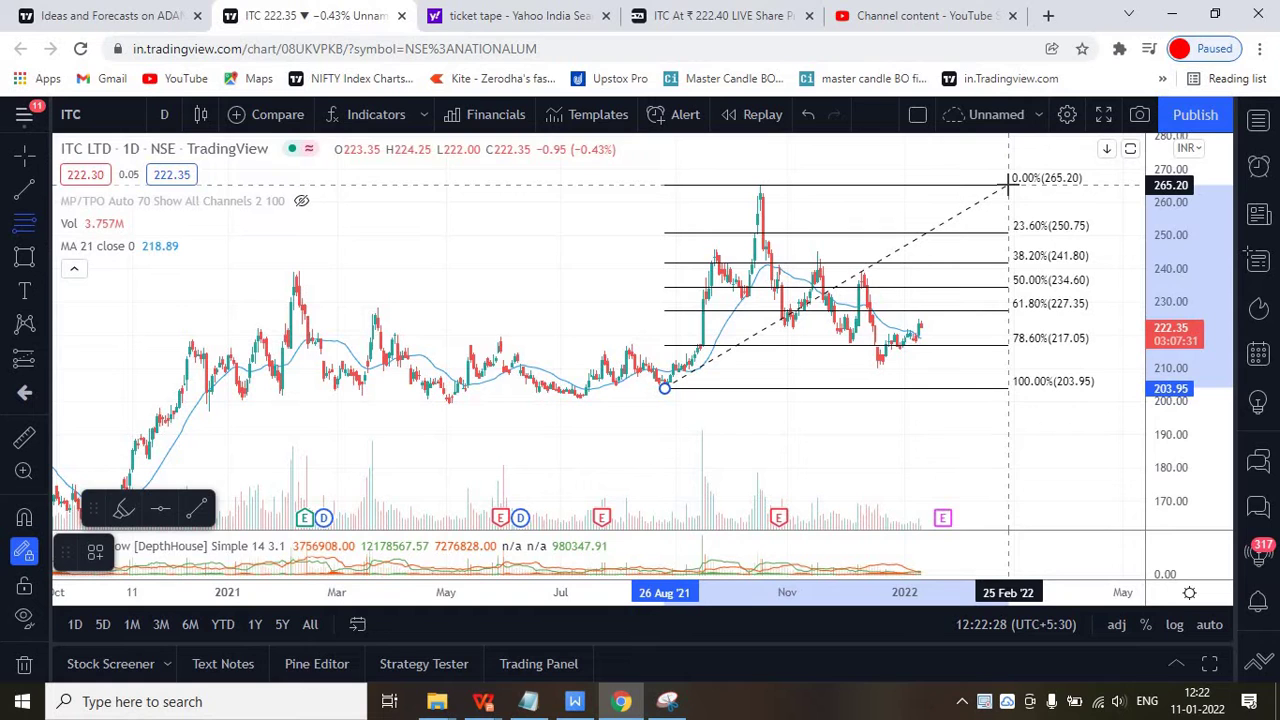
left_click(1010, 180)
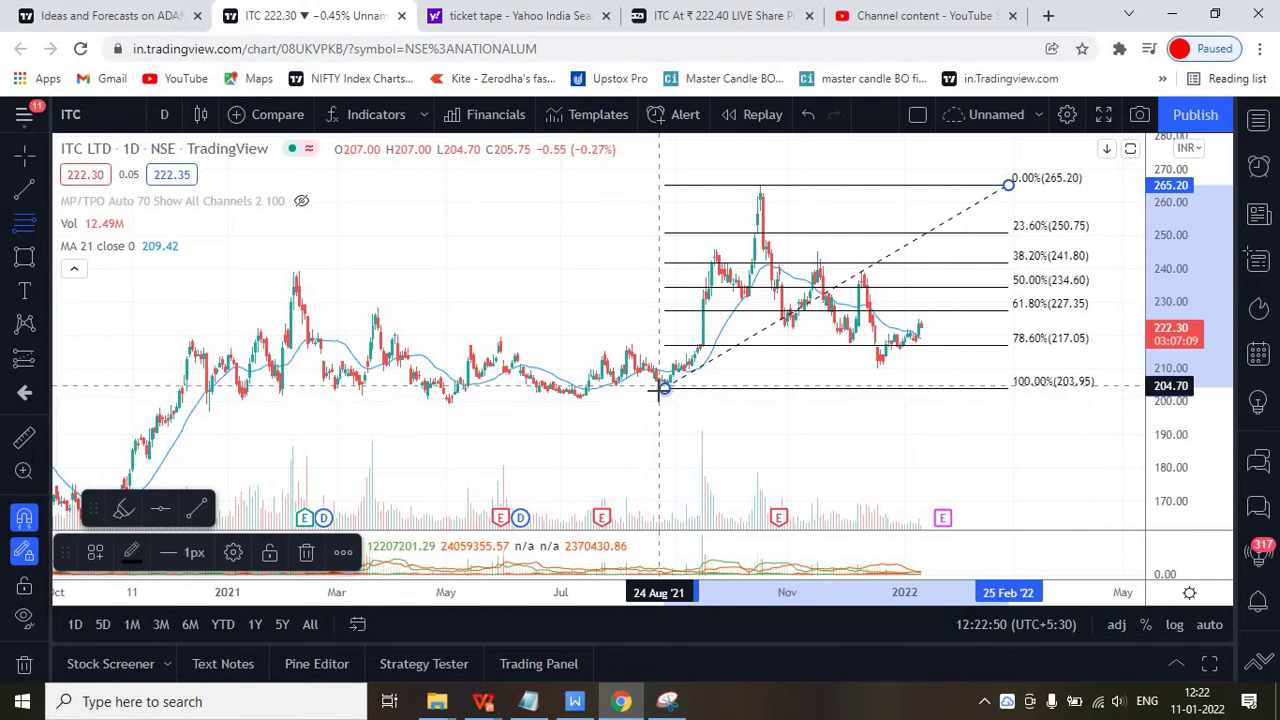
key("ctrl+z")
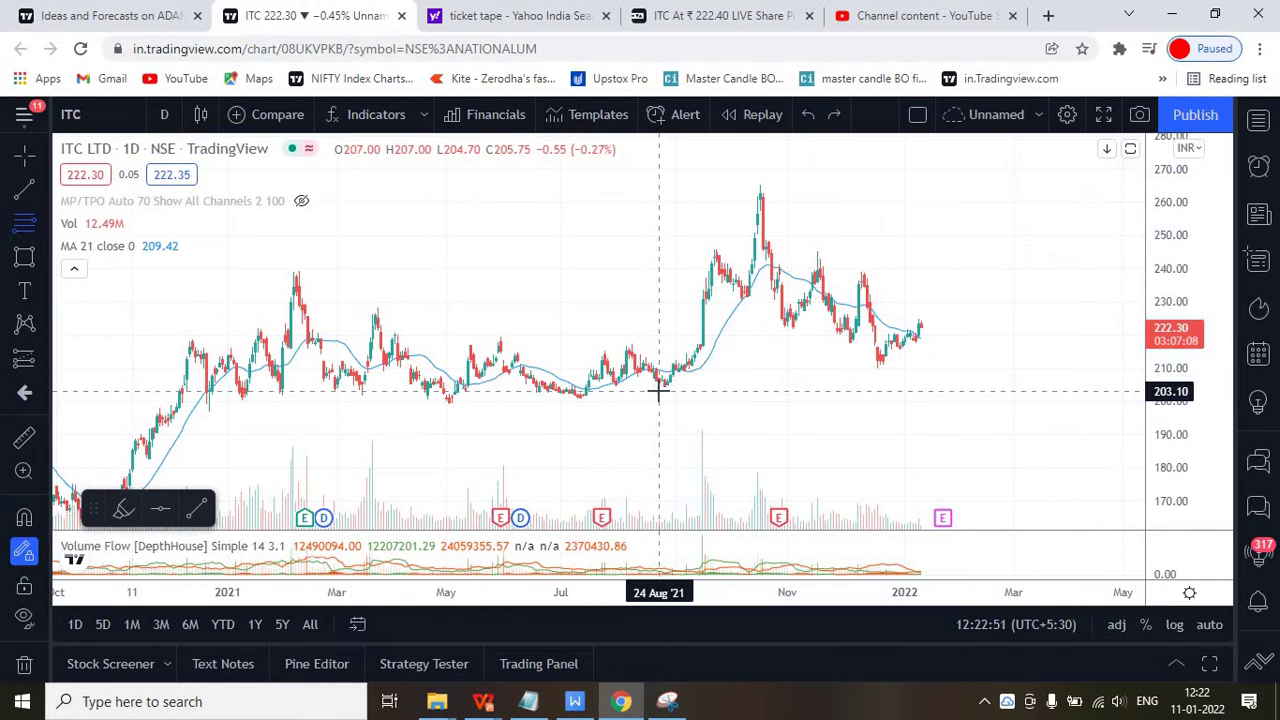
Shade the Dec 2020–Jan 2022 consolidation zone with a rectangle, deleting a stray second box
left_click(22, 224)
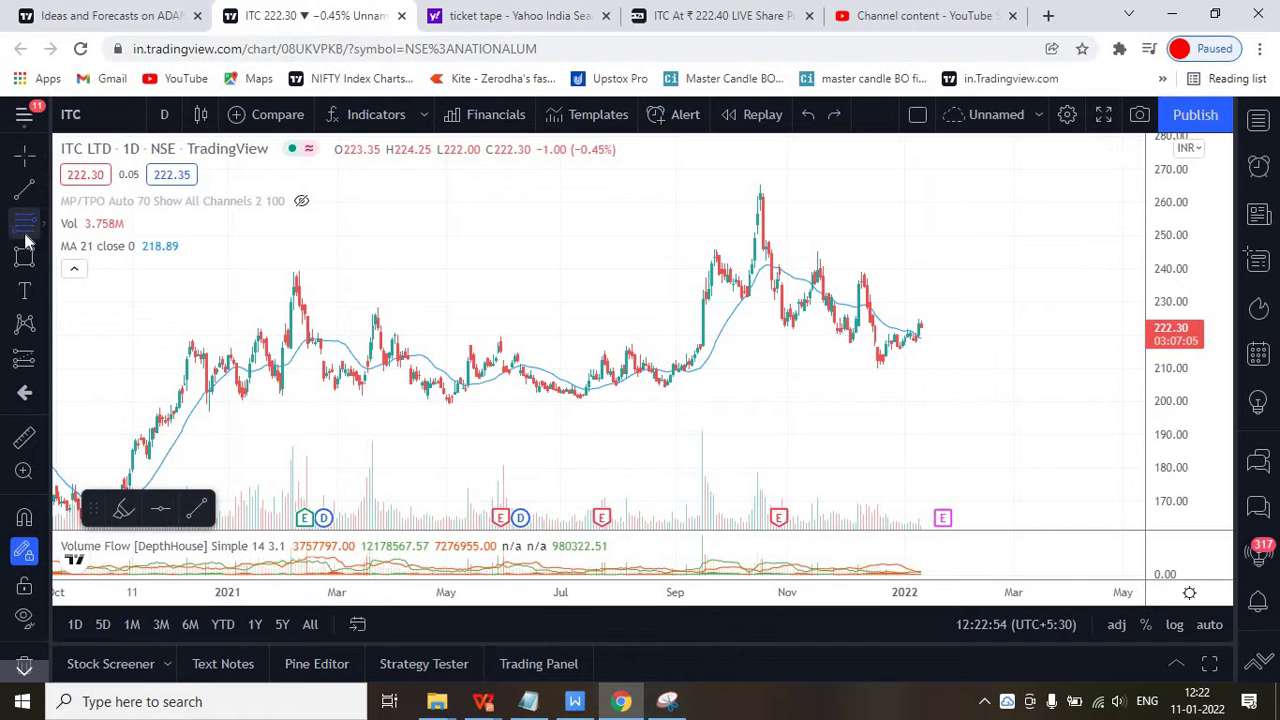
left_click(25, 258)
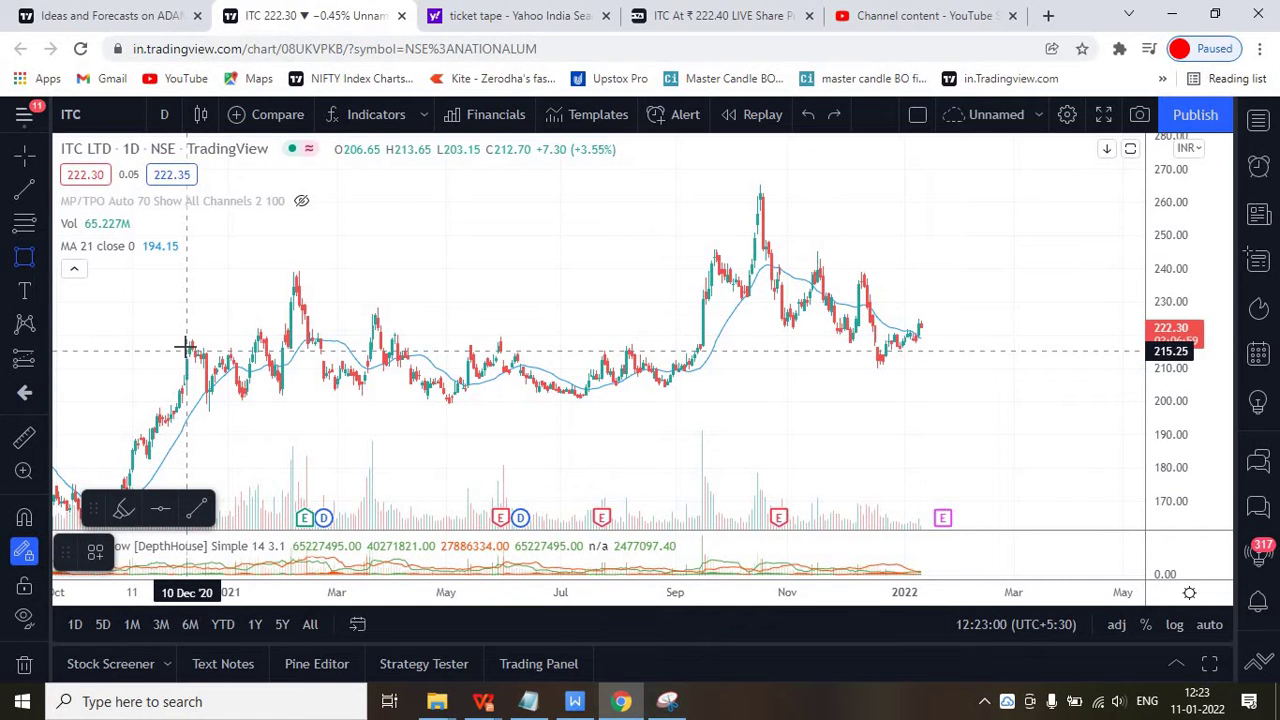
mouse_move(187, 342)
left_mouse_down()
mouse_move(946, 420)
mouse_move(960, 400)
mouse_move(921, 397)
left_mouse_up()
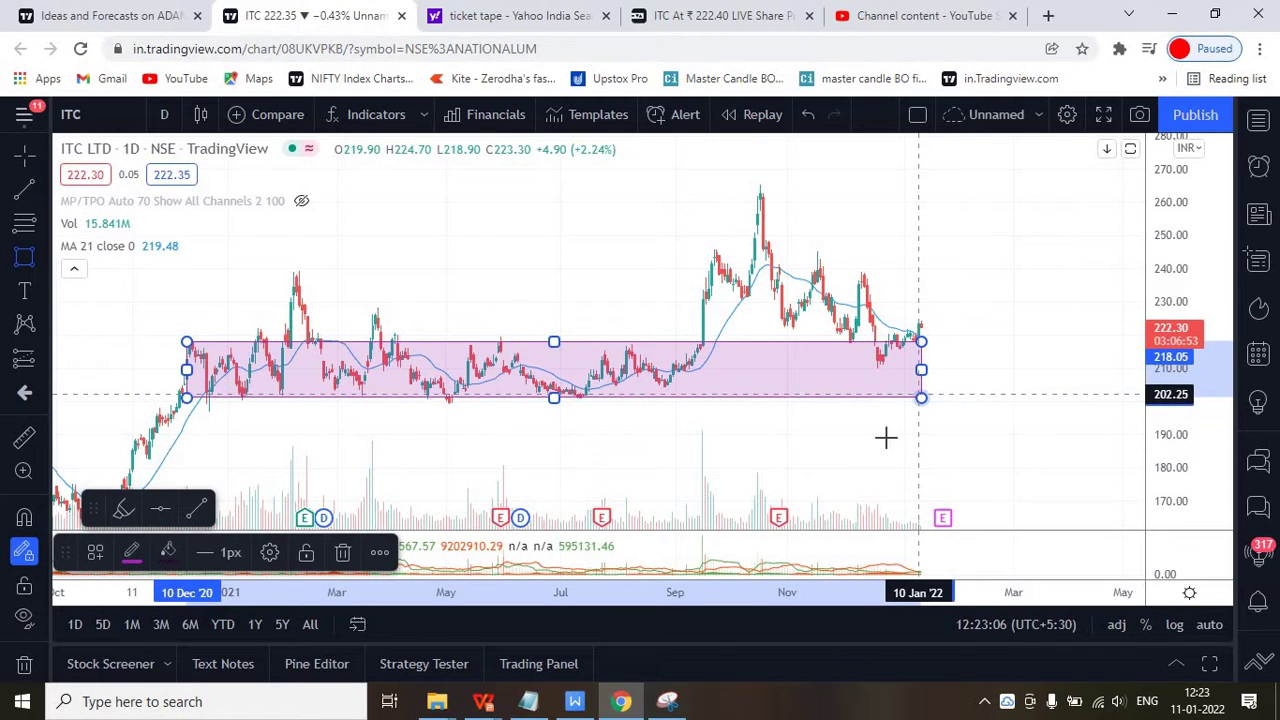
mouse_move(860, 435)
left_mouse_down()
mouse_move(846, 389)
mouse_move(143, 360)
mouse_move(321, 440)
left_mouse_up()
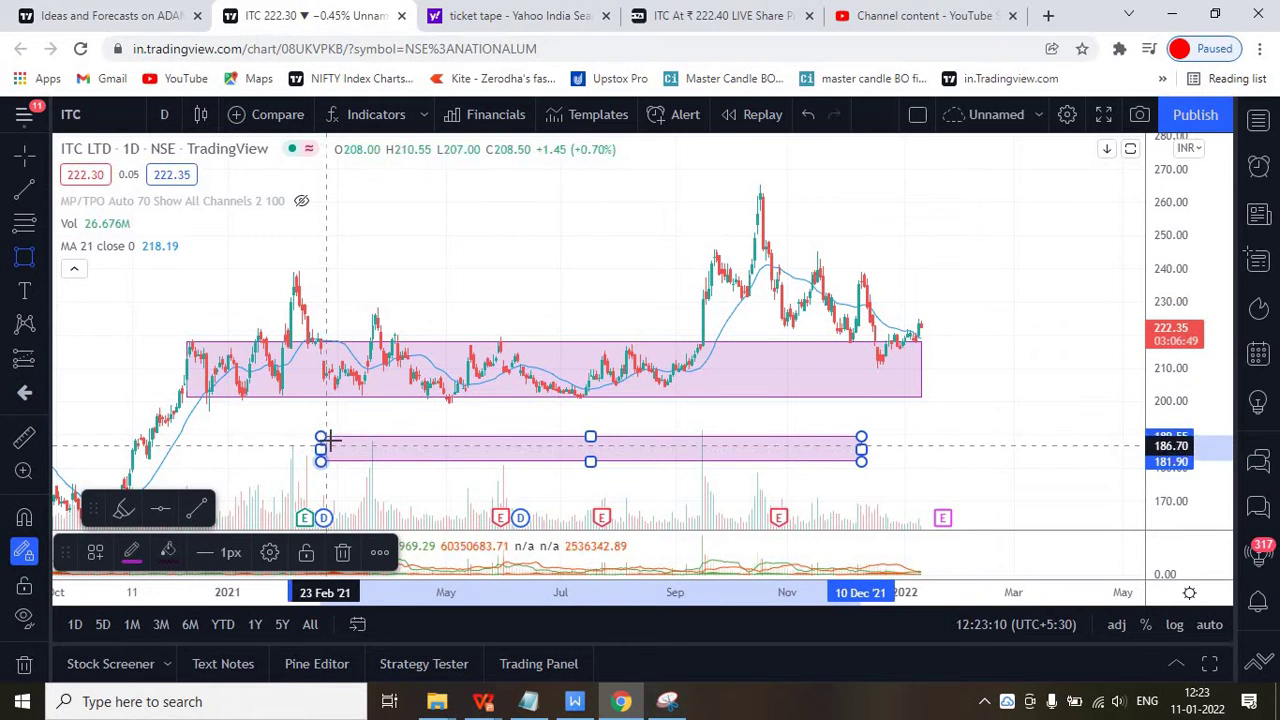
key("Delete")
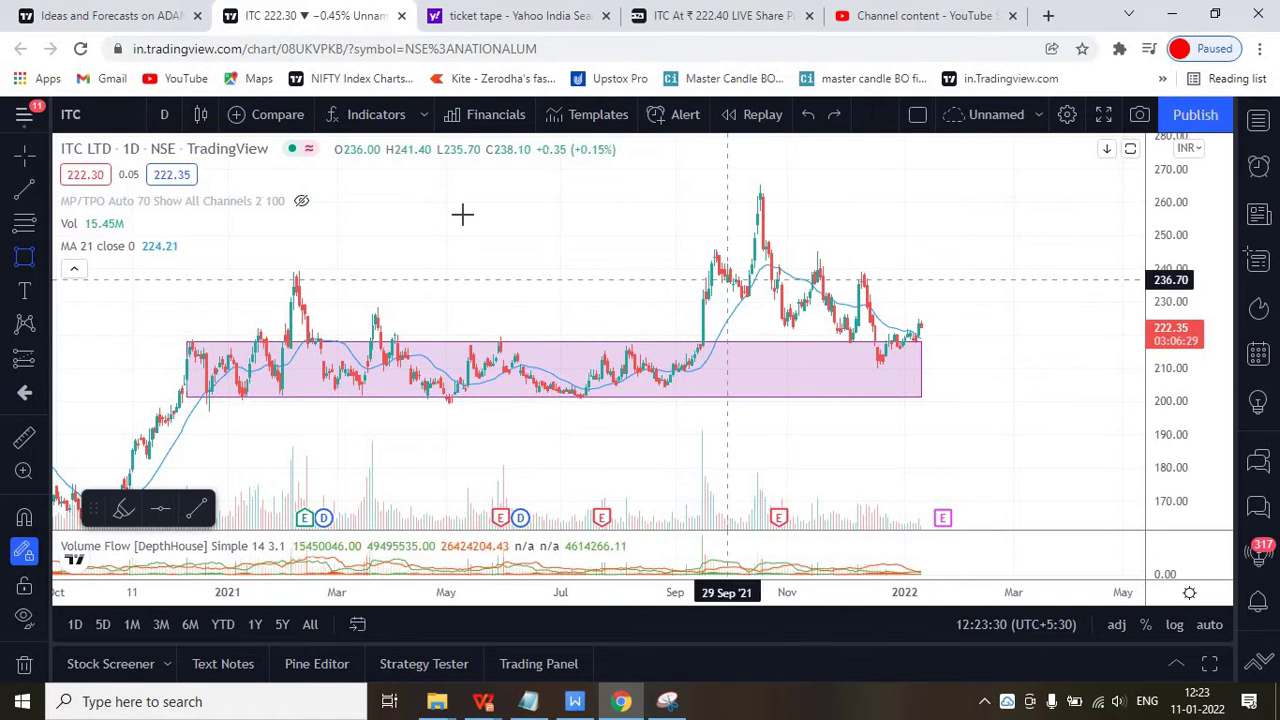
Draw a falling trendline from the October 2021 peak past the latest candles and a rising one from the December low
left_click(762, 188)
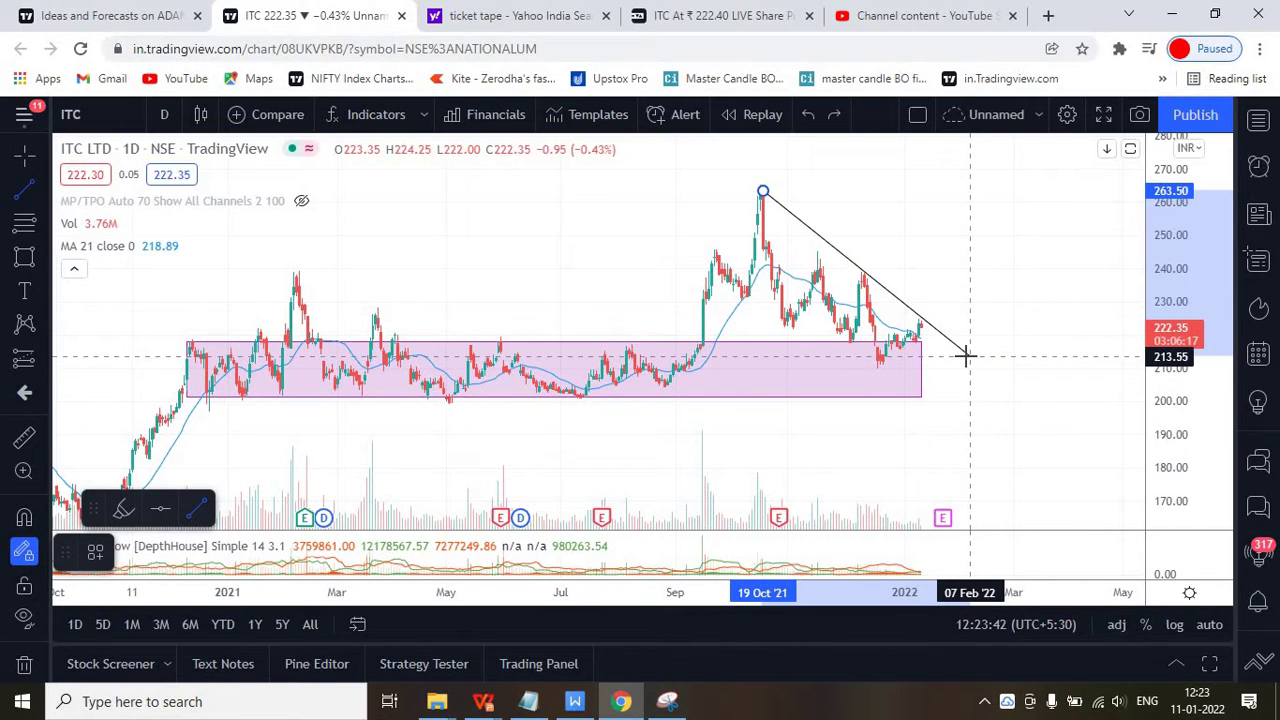
left_click(966, 355)
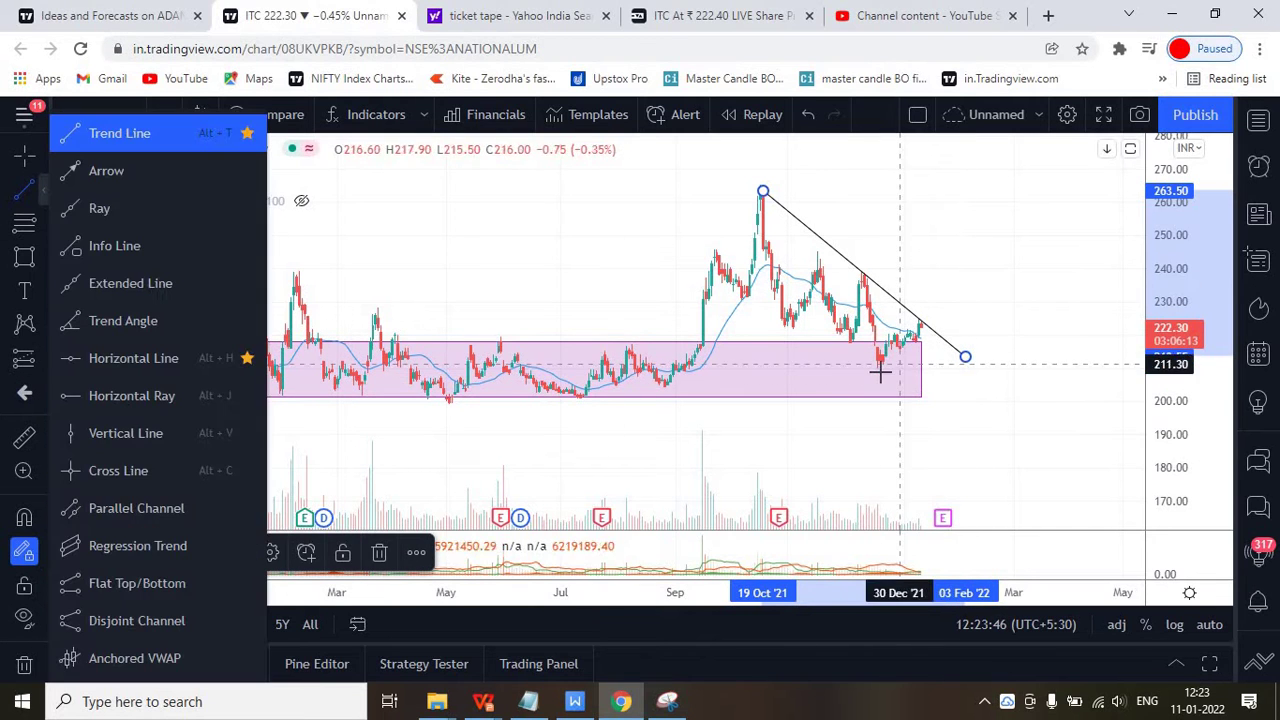
left_click(880, 372)
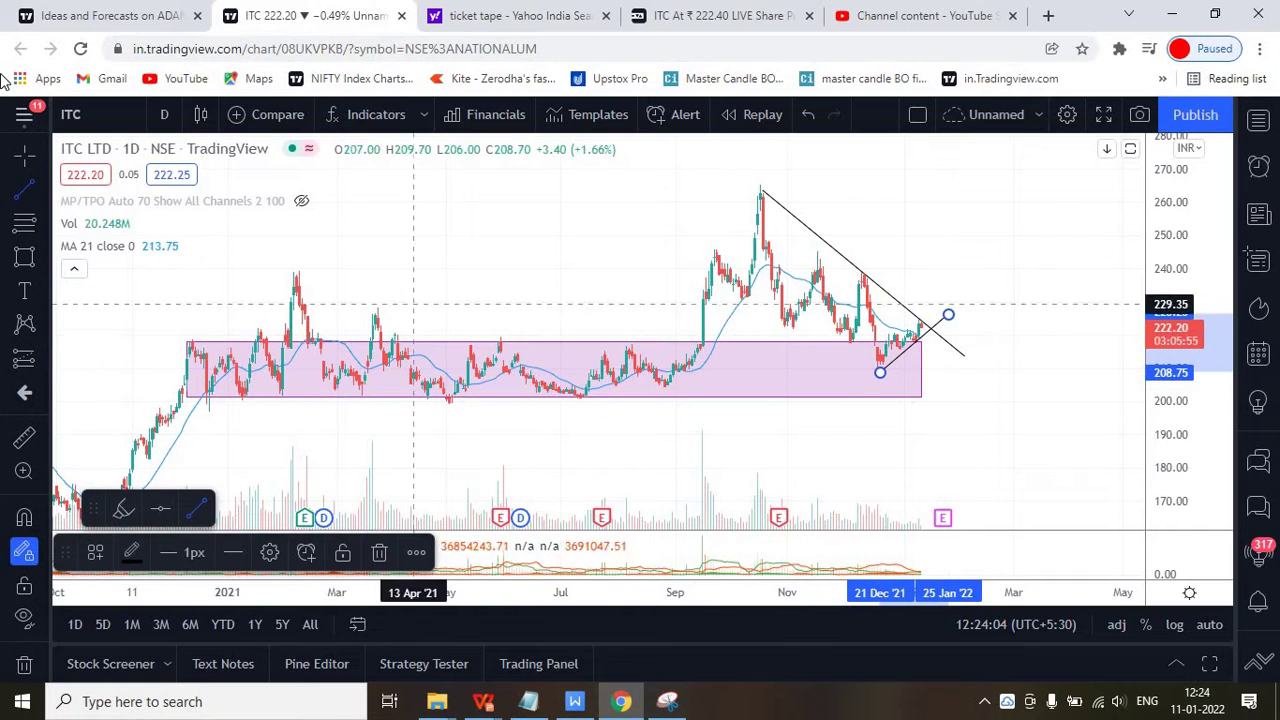
left_click(40, 193)
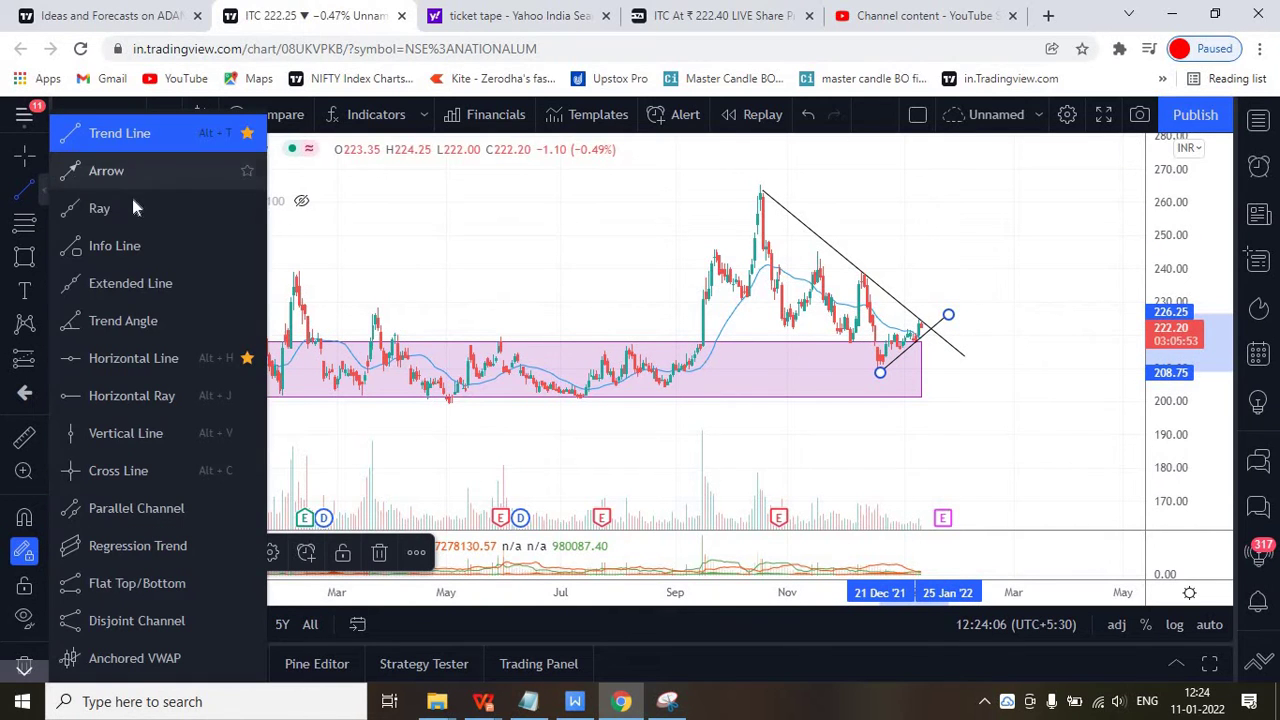
left_click(103, 357)
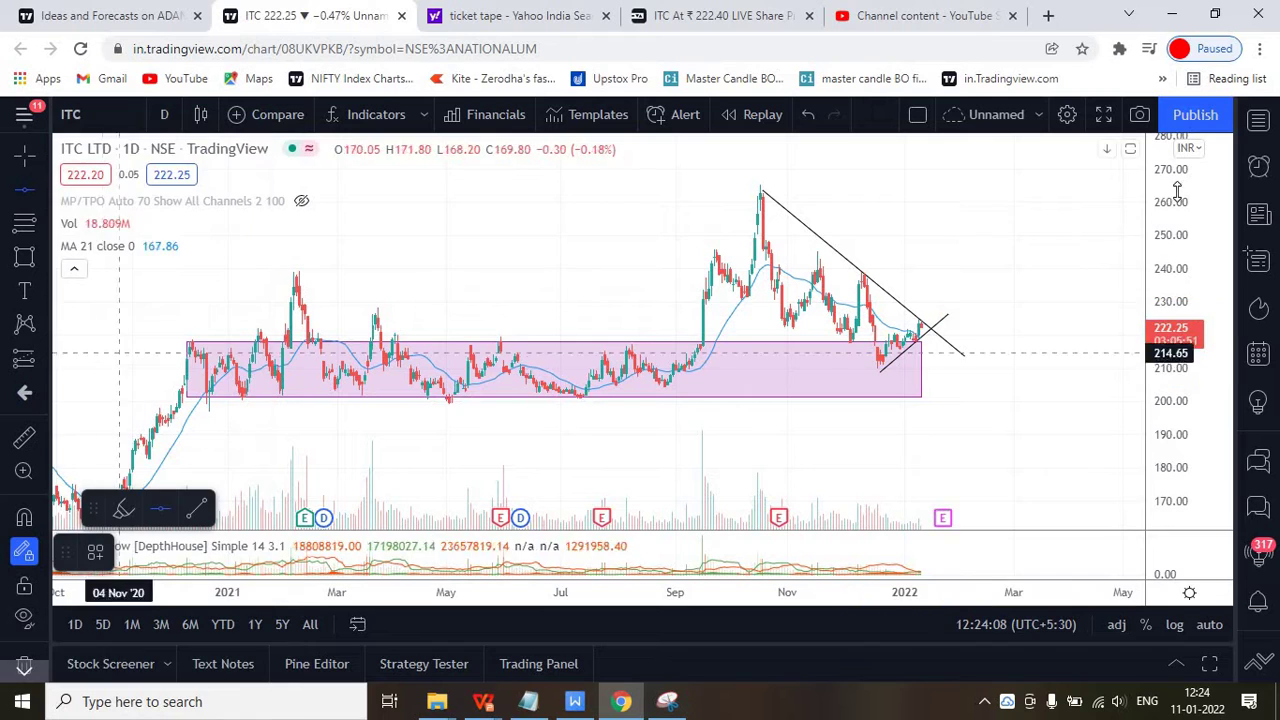
Place horizontal price levels at 238.95, 210.15 and 201.40 on the ITC chart
left_click(920, 271)
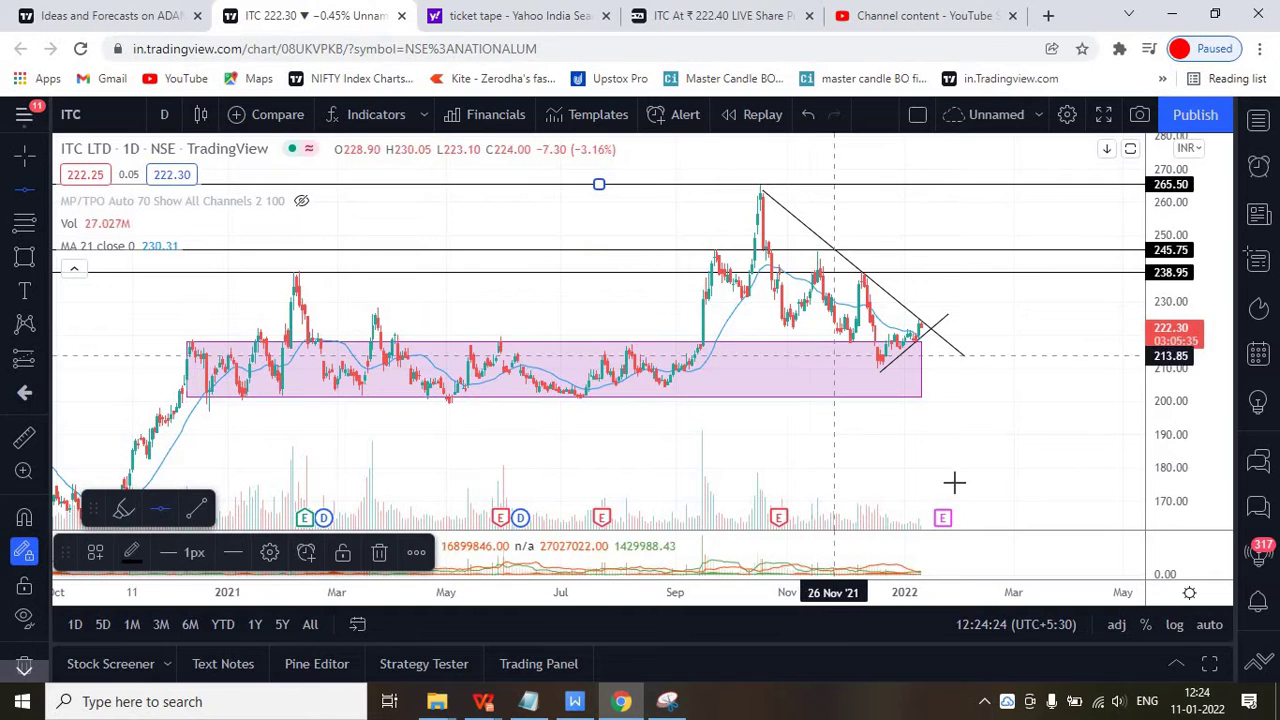
left_click(40, 191)
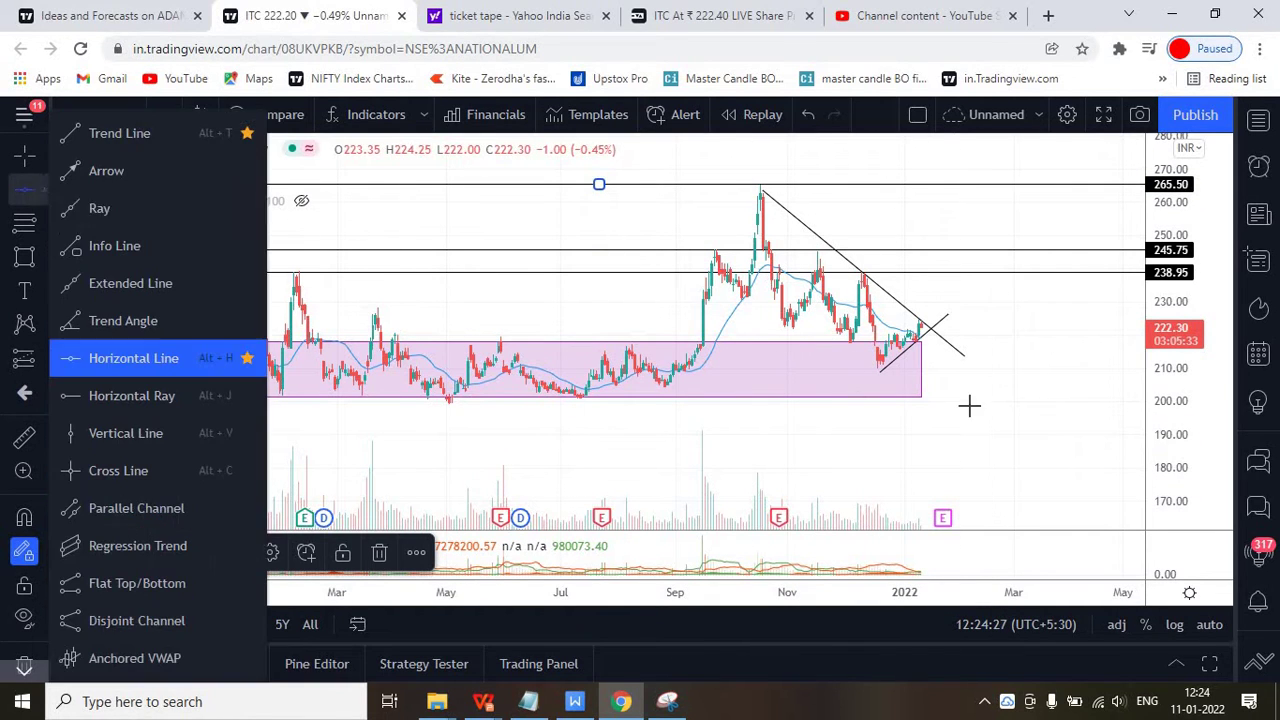
left_click(902, 368)
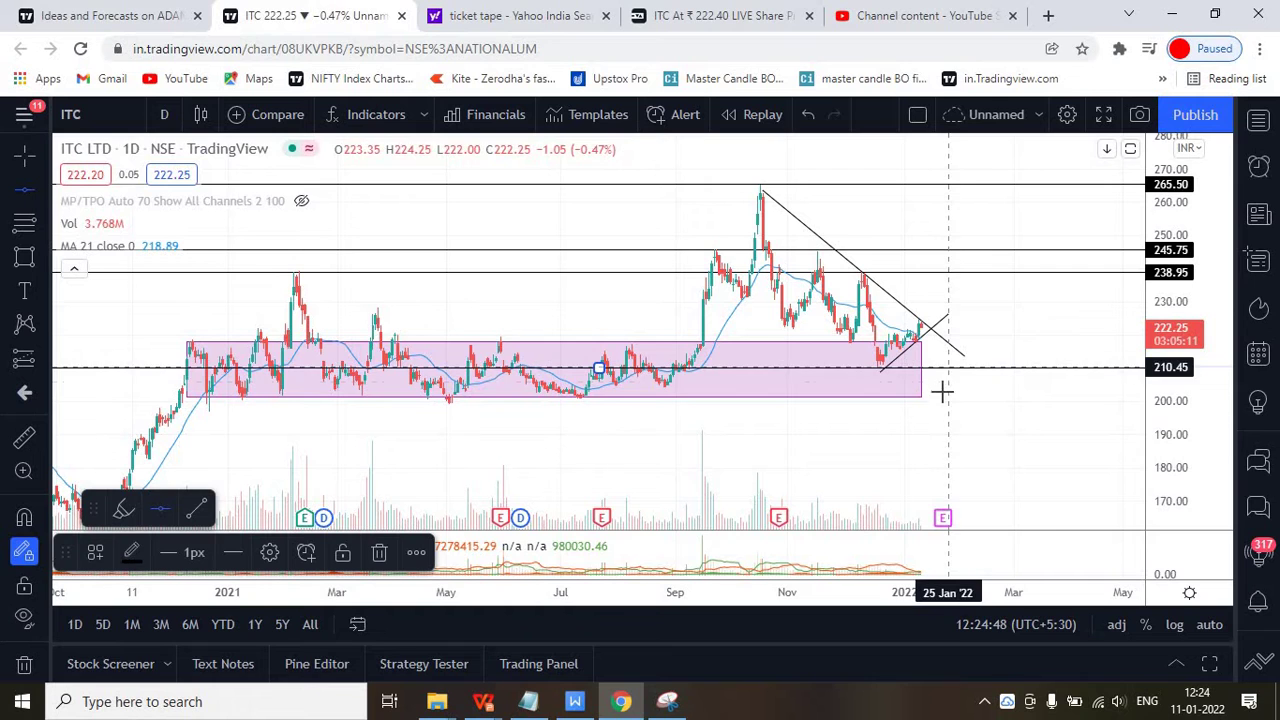
left_click(951, 395)
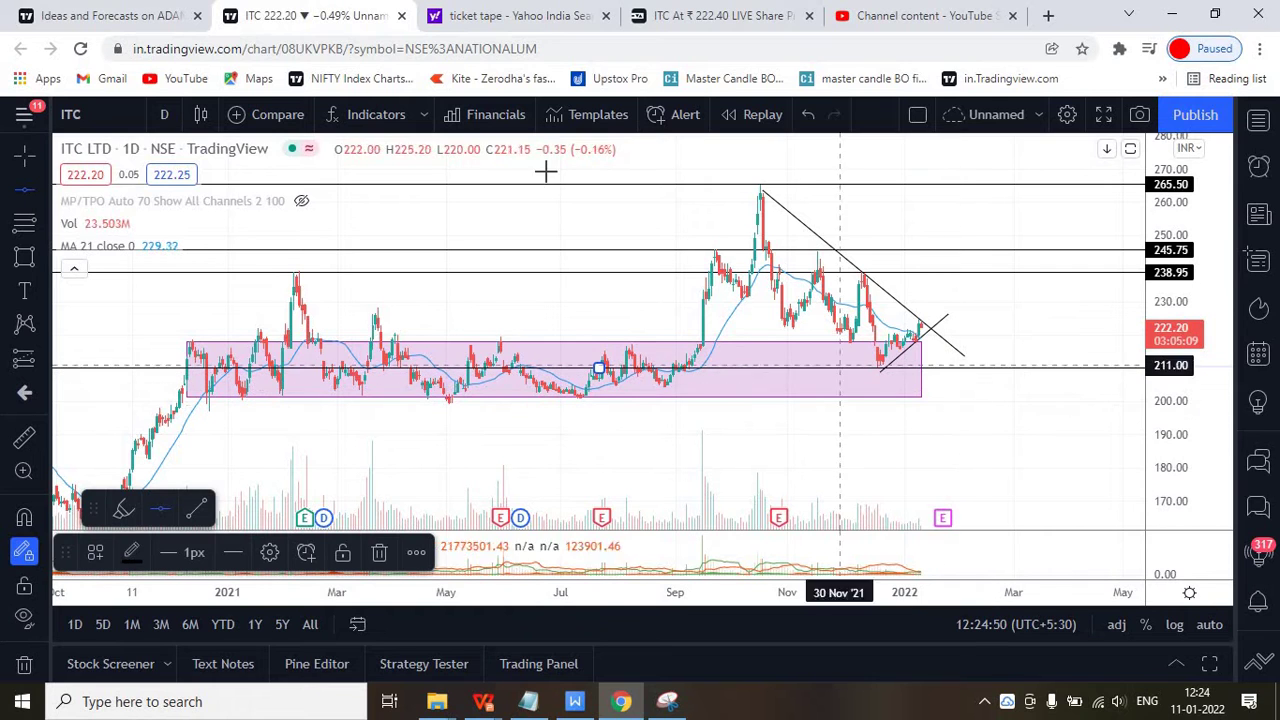
left_click(42, 189)
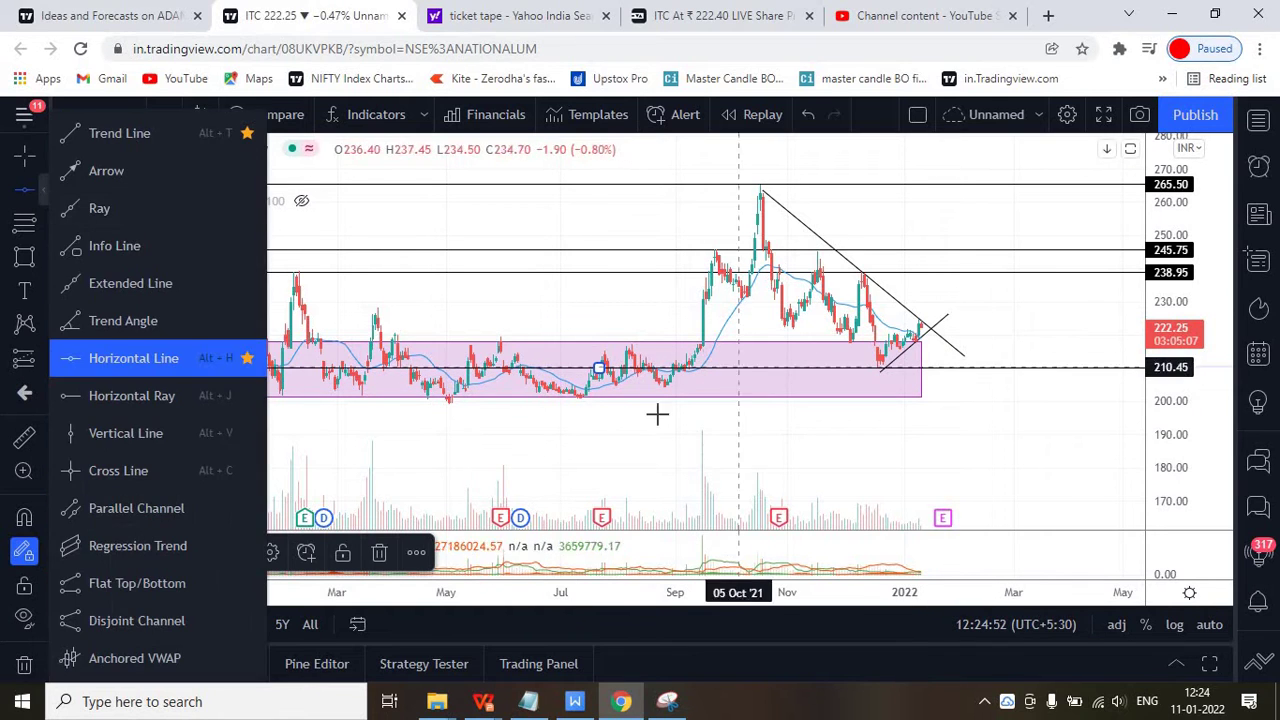
left_click(713, 397)
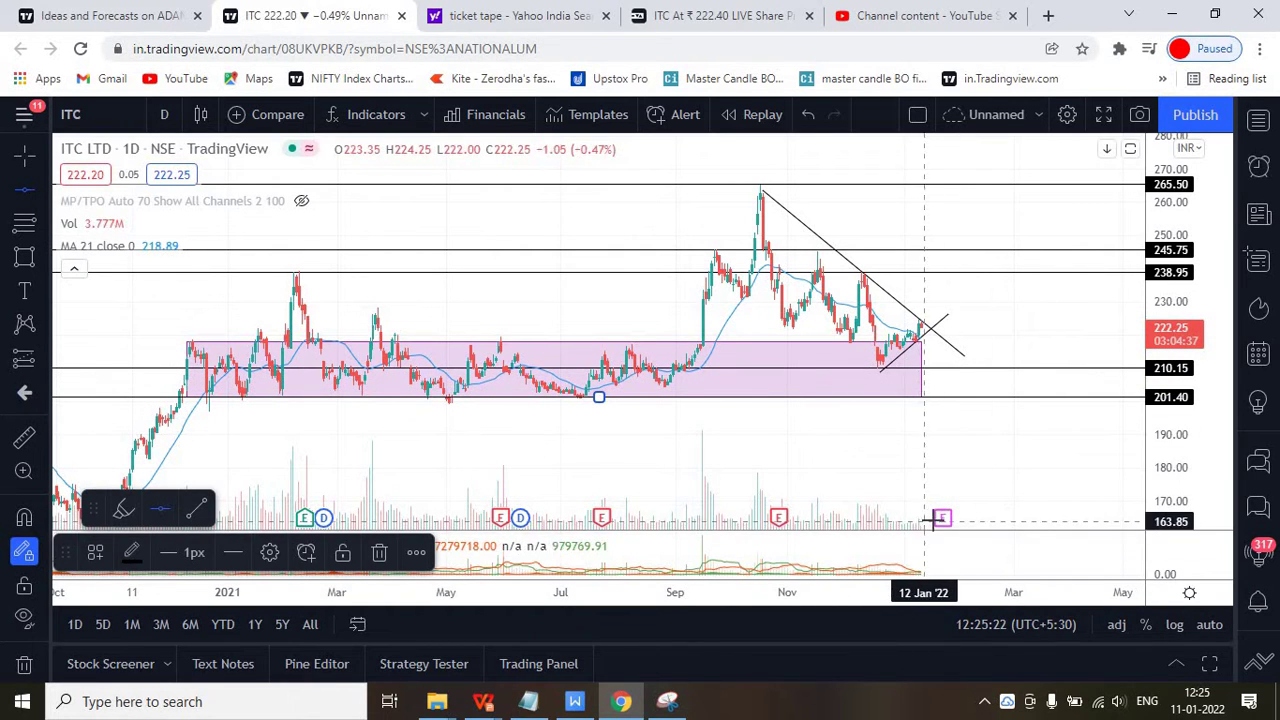
scroll(922, 525, "up", 3)
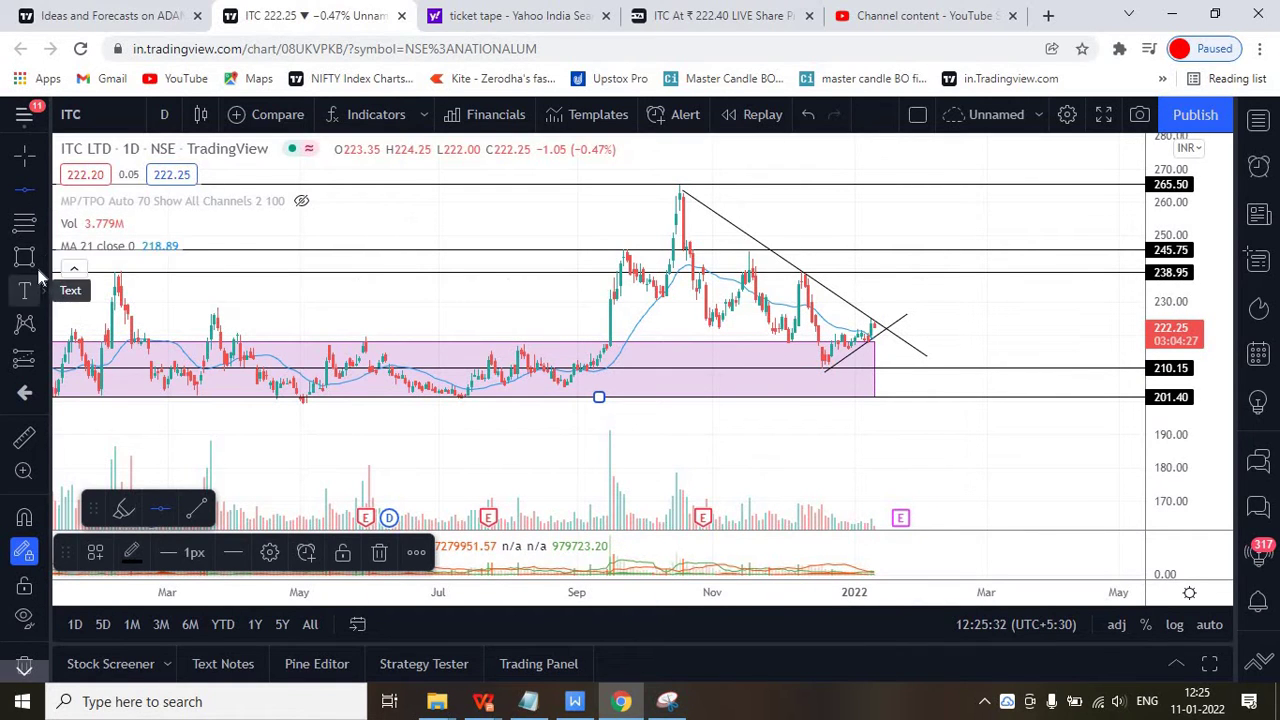
Try a brush stroke near 222, delete it, then switch to the ADANIPOWER ideas tab
left_click(123, 509)
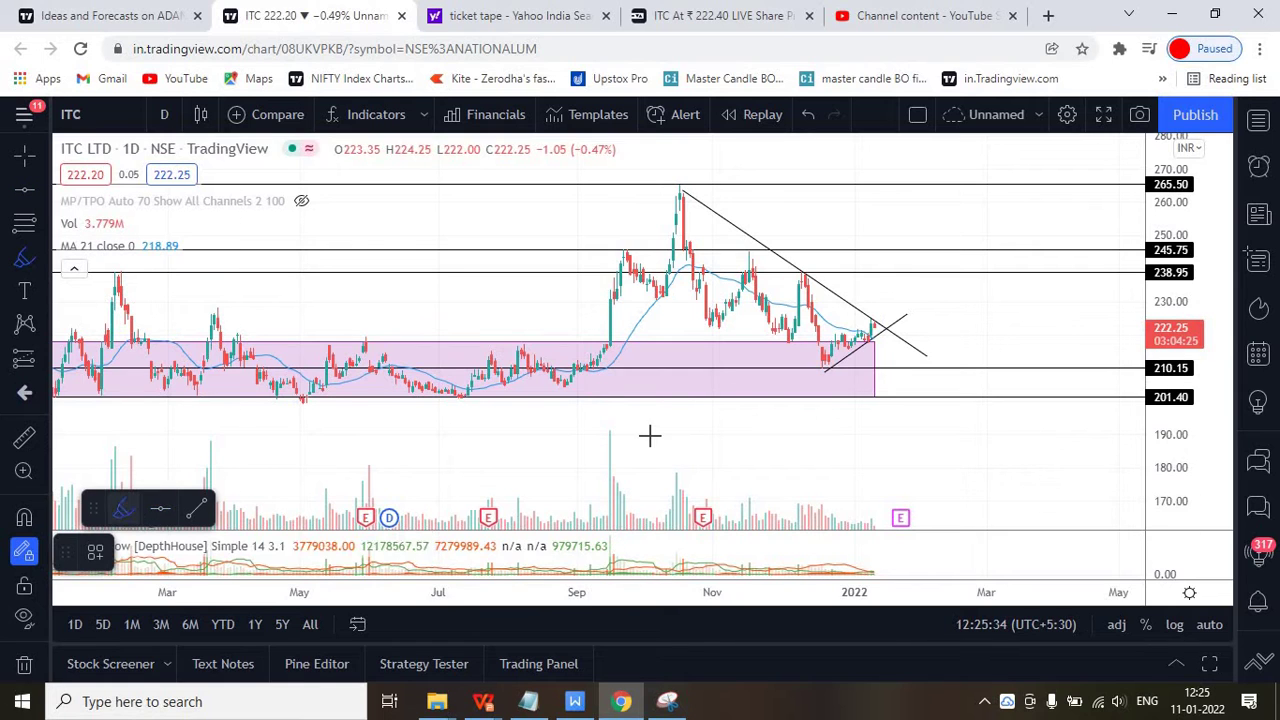
mouse_move(749, 323)
left_mouse_down()
mouse_move(903, 320)
mouse_move(894, 334)
mouse_move(920, 331)
mouse_move(915, 321)
left_mouse_up()
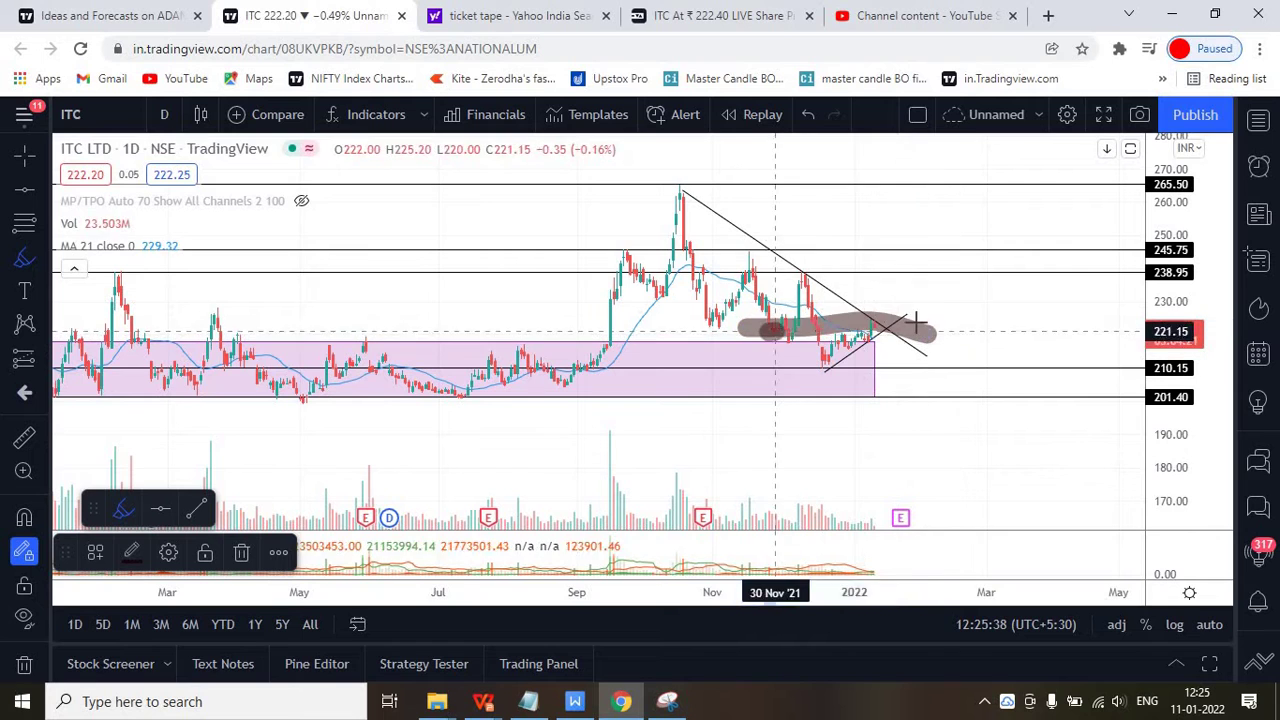
key("ctrl+z")
left_click_drag(788, 326, 911, 333)
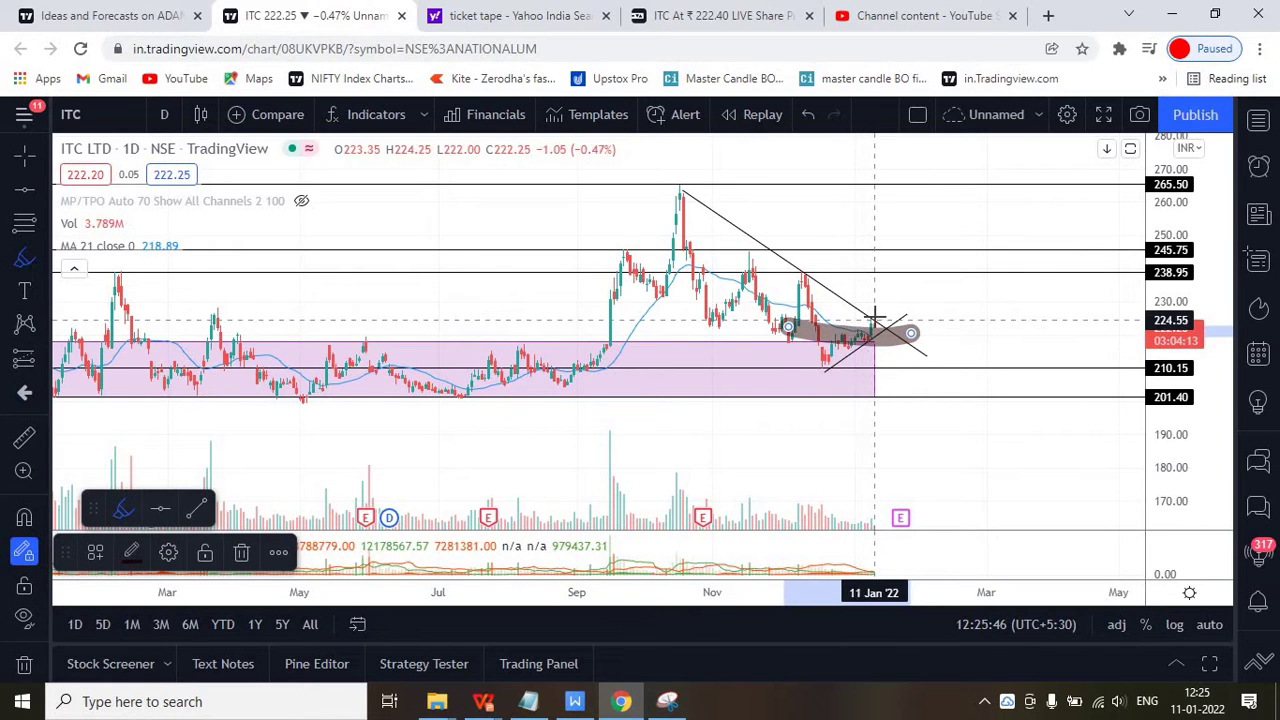
key("Delete")
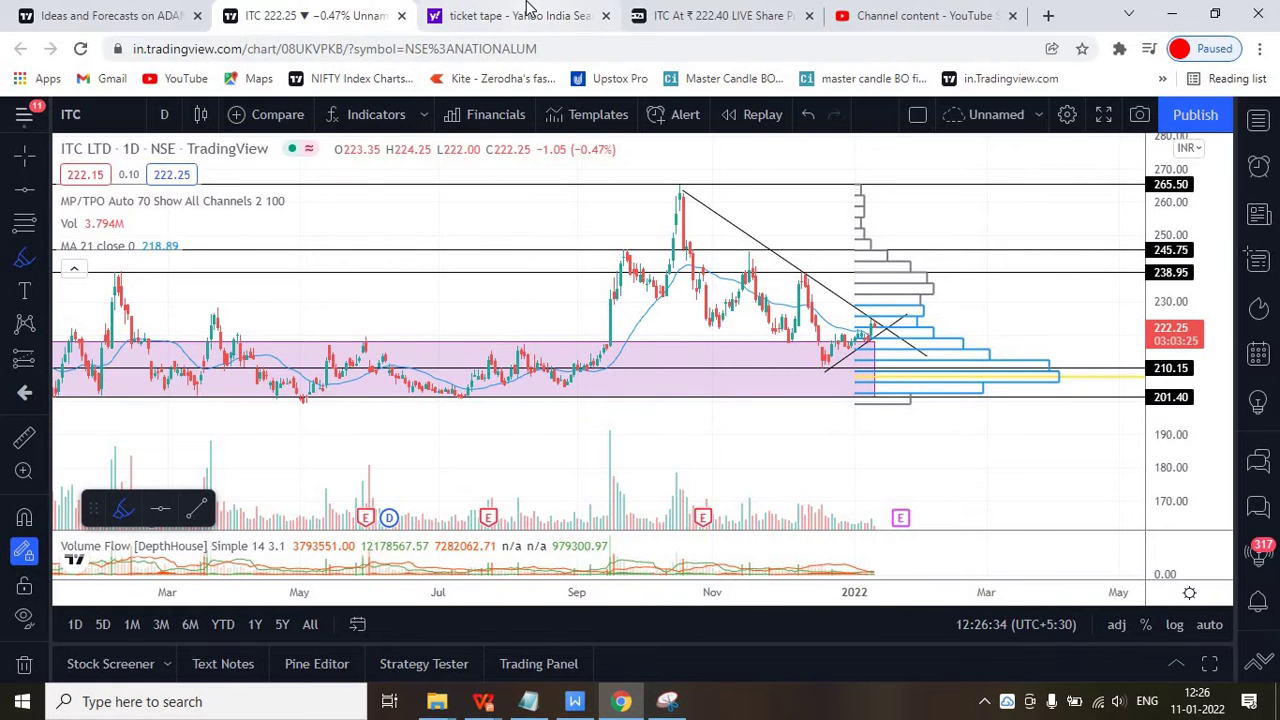
left_click(90, 10)
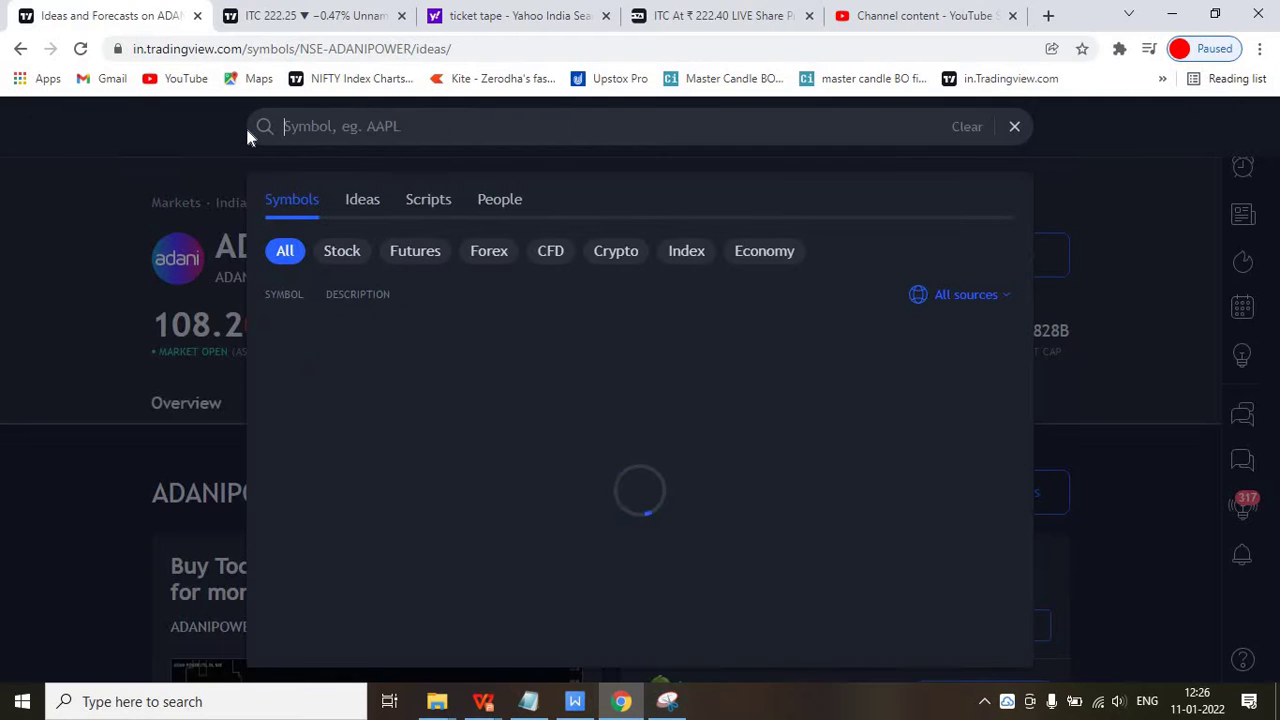
Search 'ITC' and open the NSE ITC LTD overview page, scrolling past its stock chart
left_click(249, 137)
type("ITC")
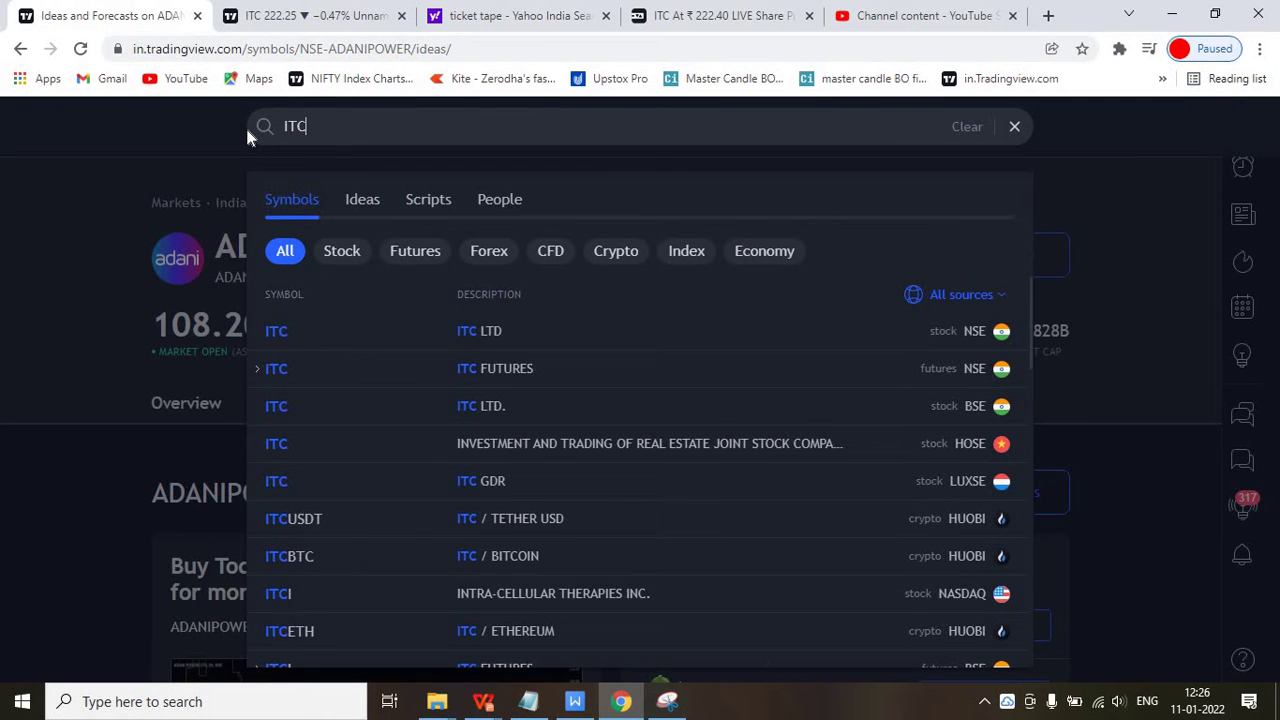
left_click(342, 333)
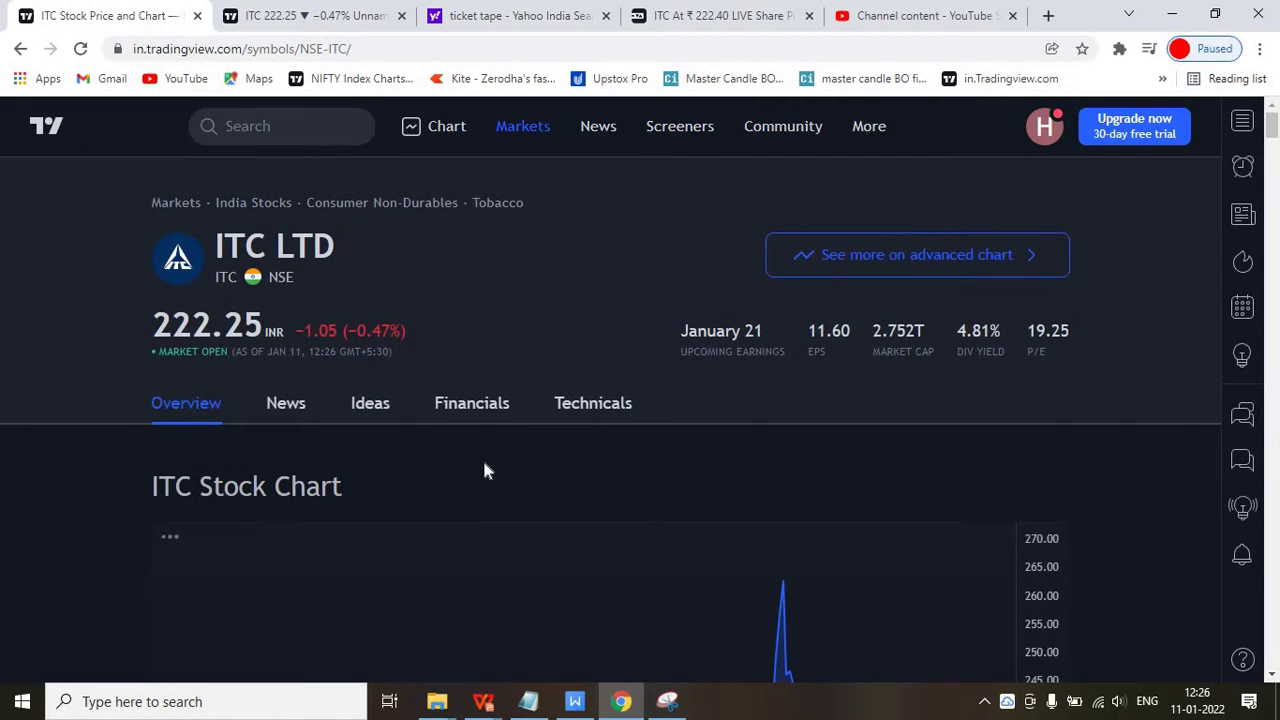
scroll(495, 464, "down", 2)
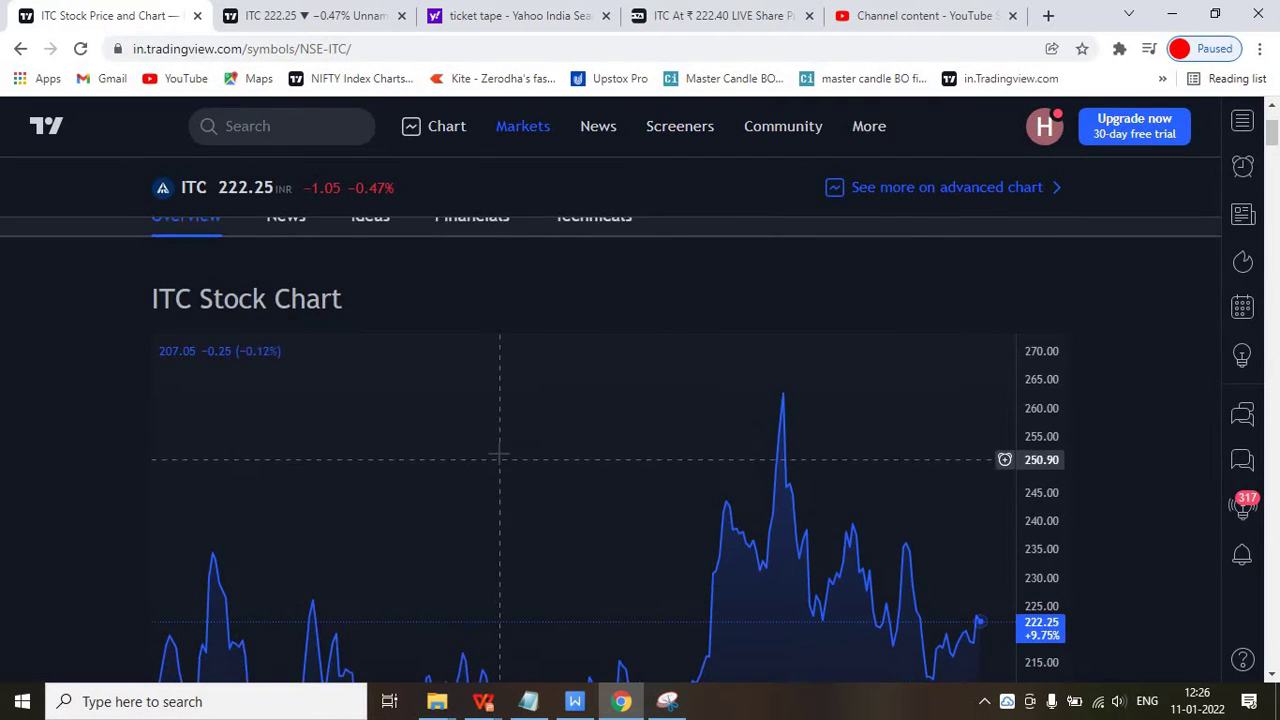
scroll(556, 411, "up", 2)
Open ITC's Technicals page and compare summary ratings for 1 week, 1 month, then 1 day
left_click(563, 408)
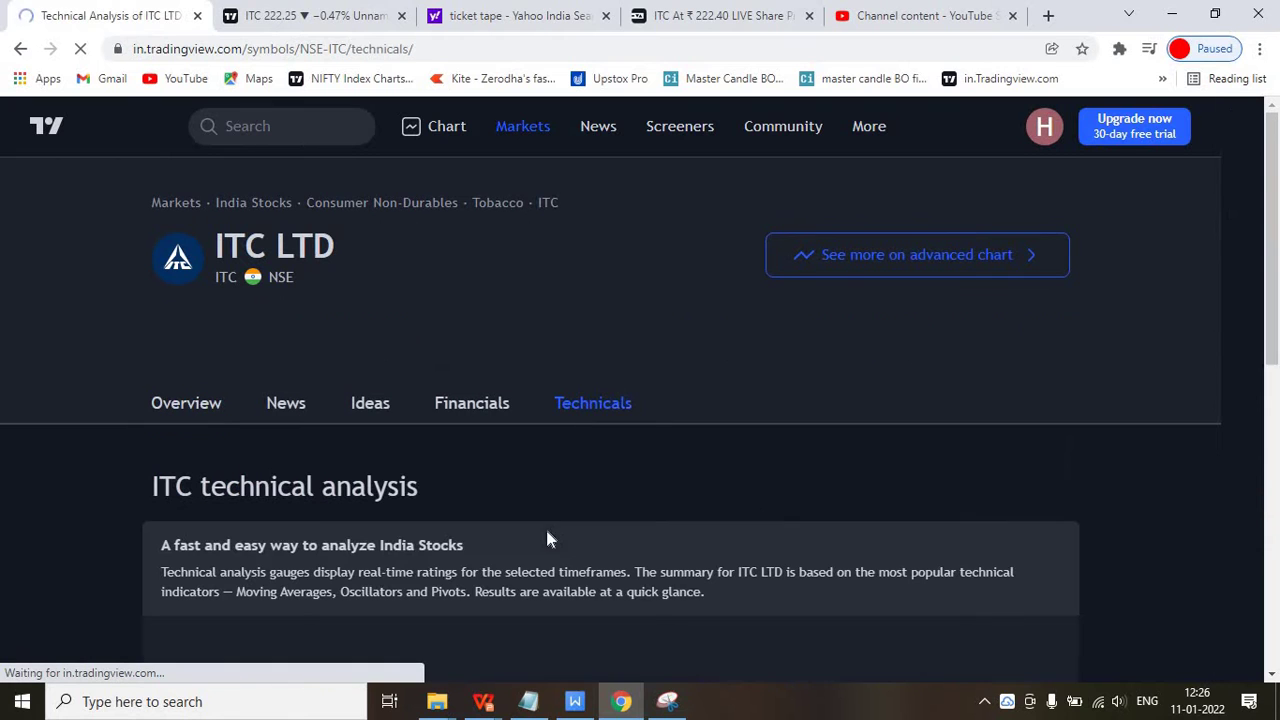
scroll(534, 497, "down", 4)
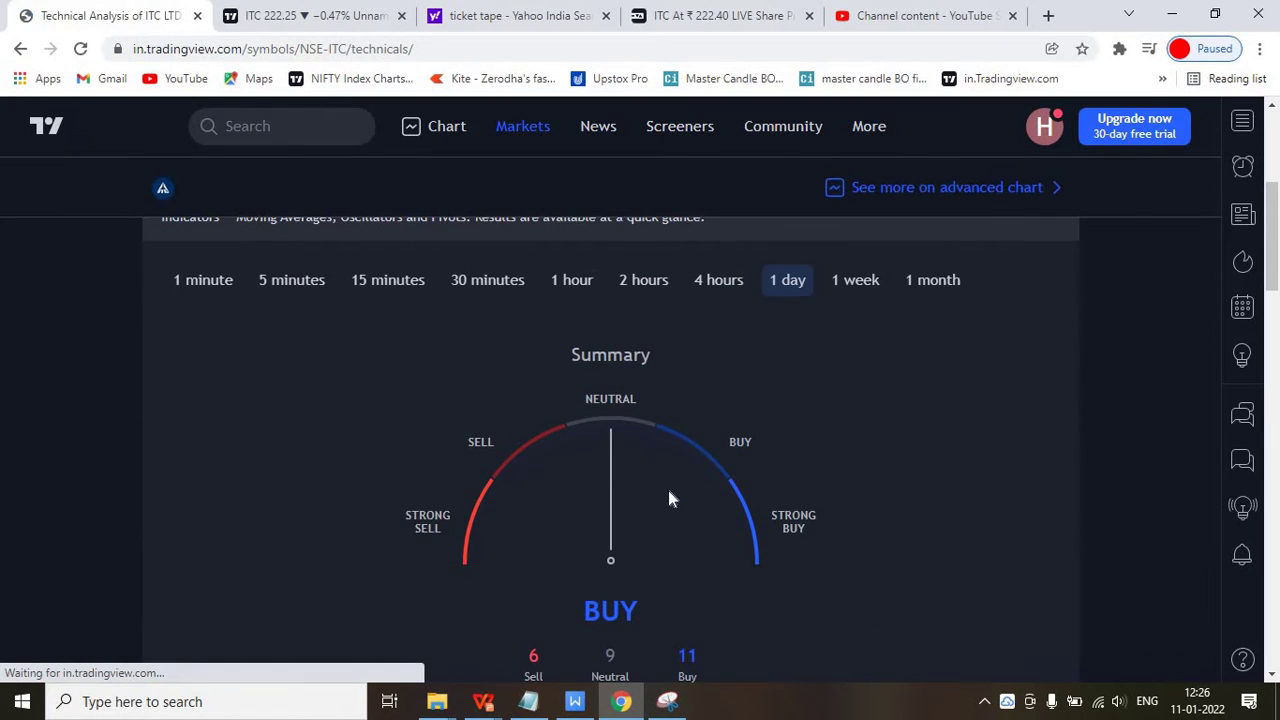
scroll(447, 395, "up", 1)
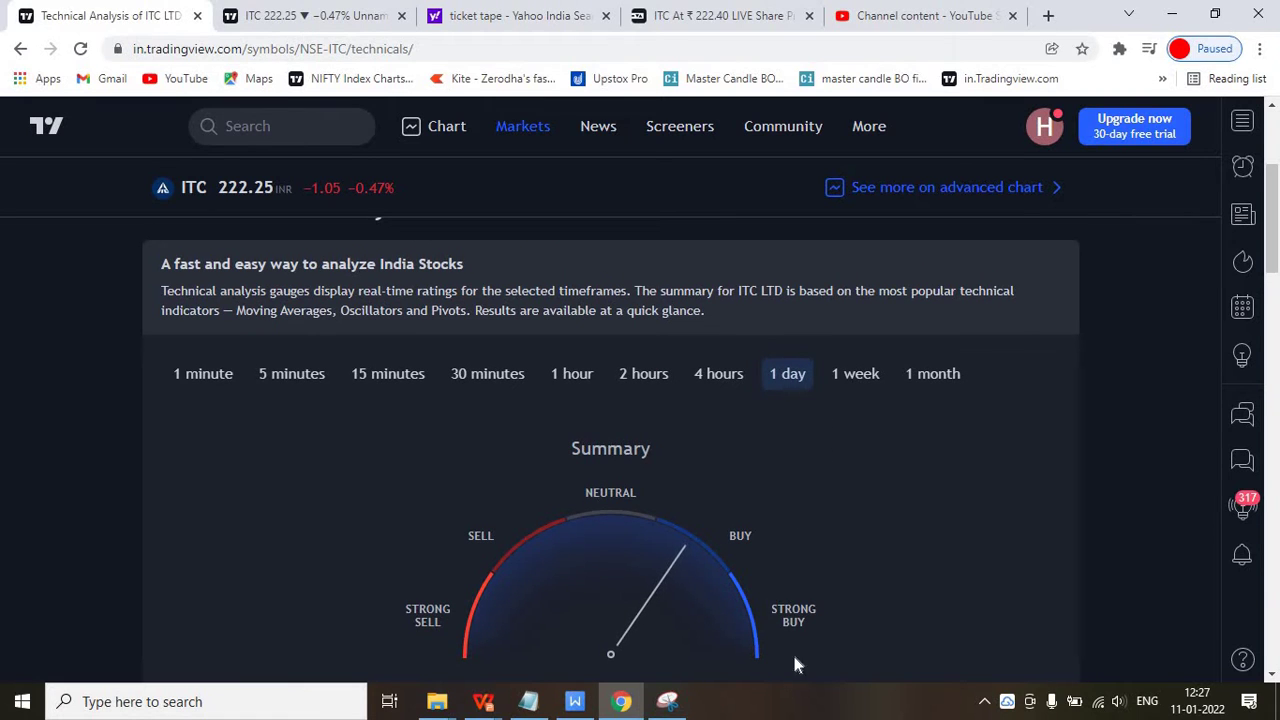
left_click(850, 373)
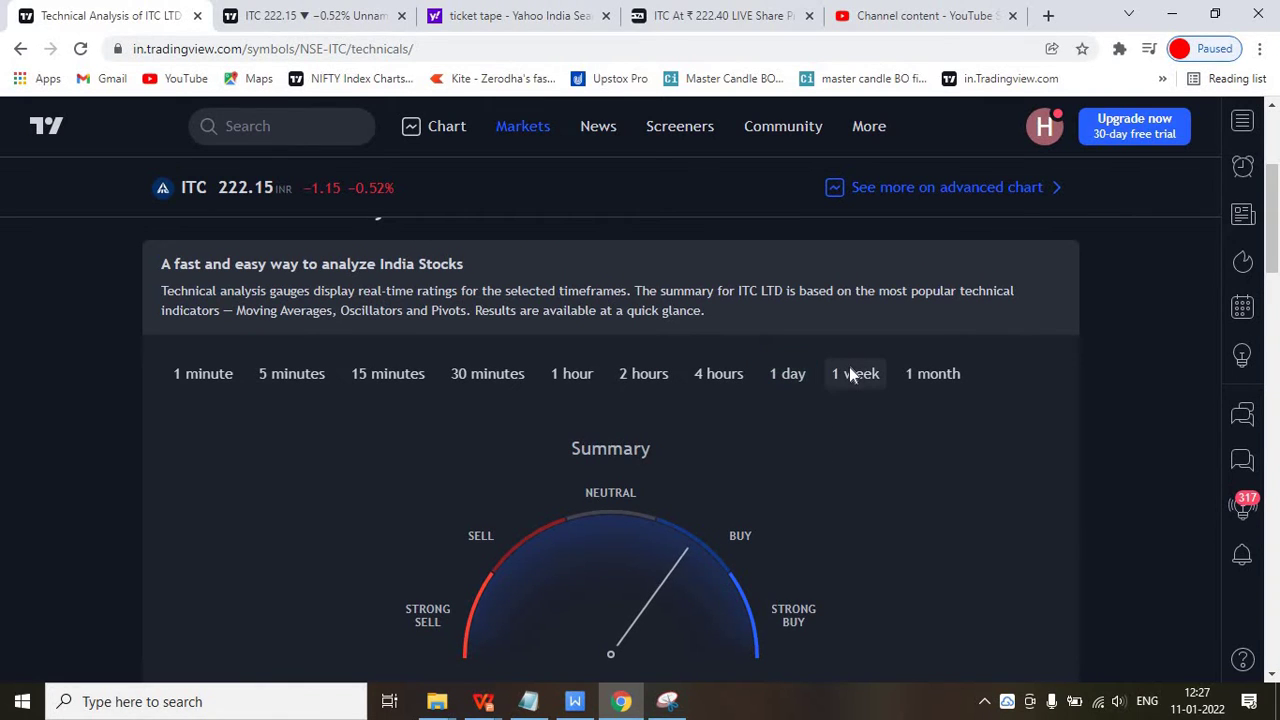
left_click(928, 373)
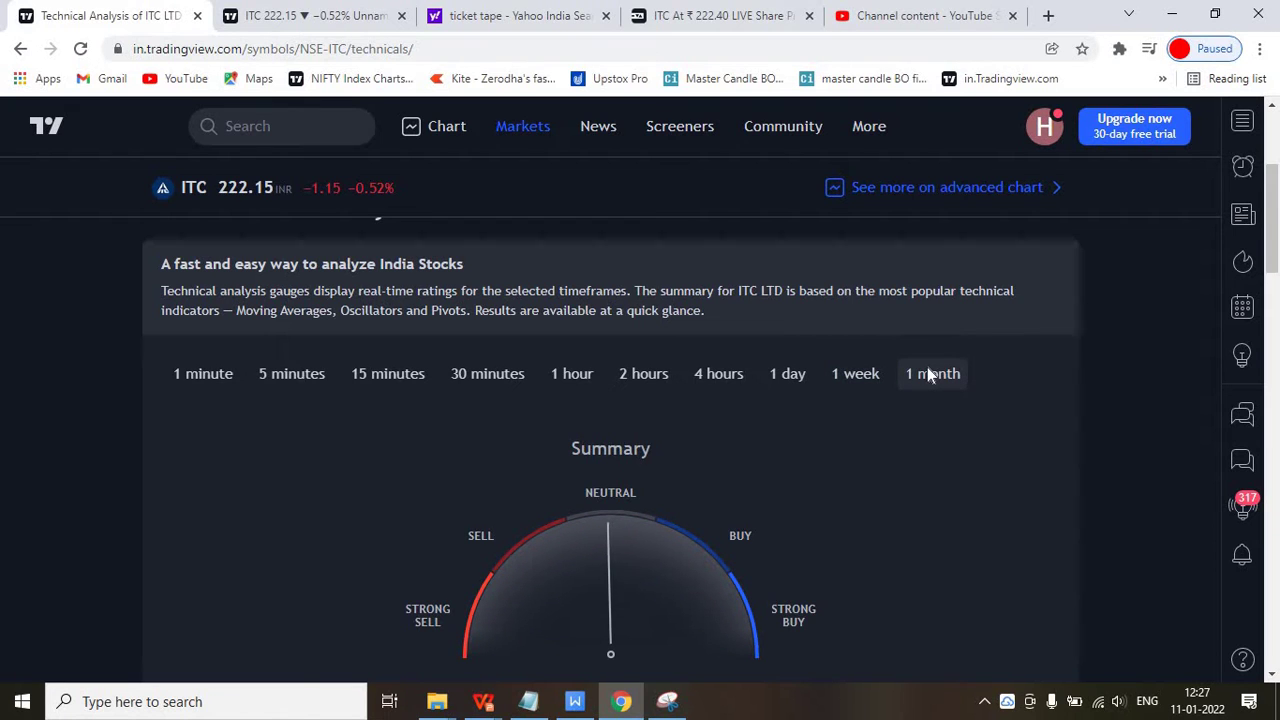
left_click(779, 372)
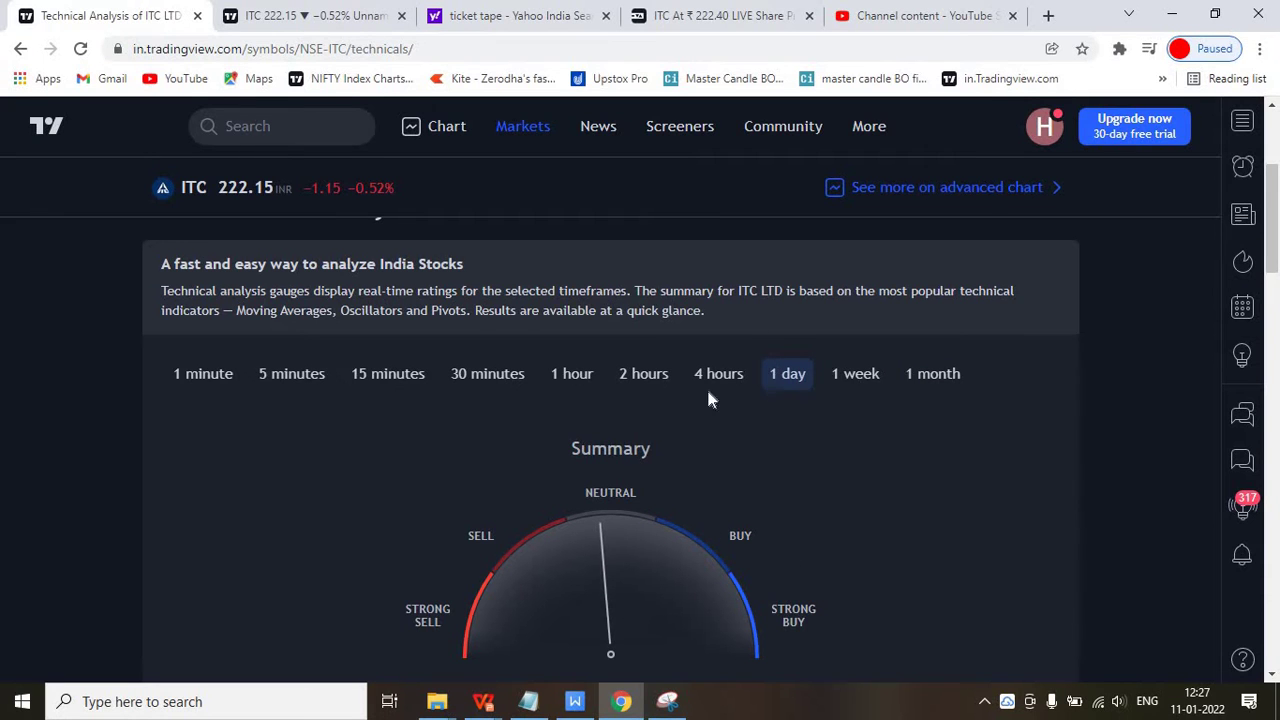
scroll(757, 497, "down", 5)
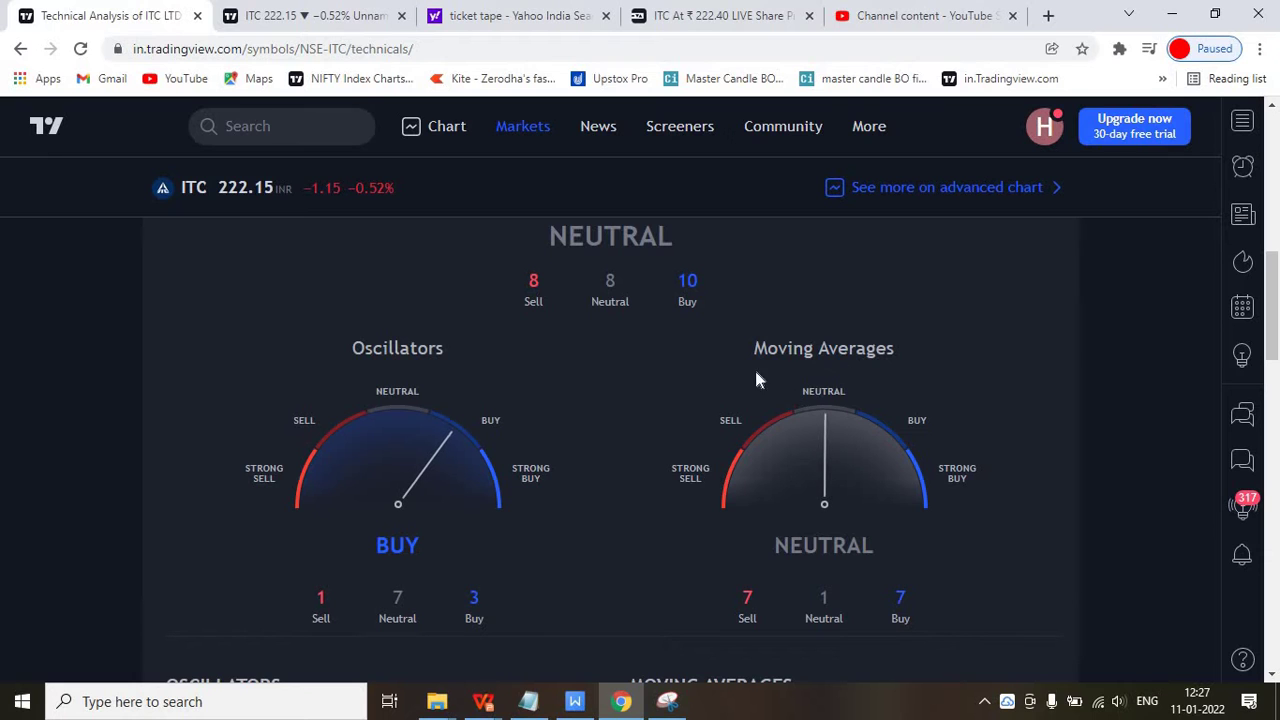
Review the Oscillators and Moving Averages rating tables, then return to the annotated ITC chart tab
mouse_move(522, 126)
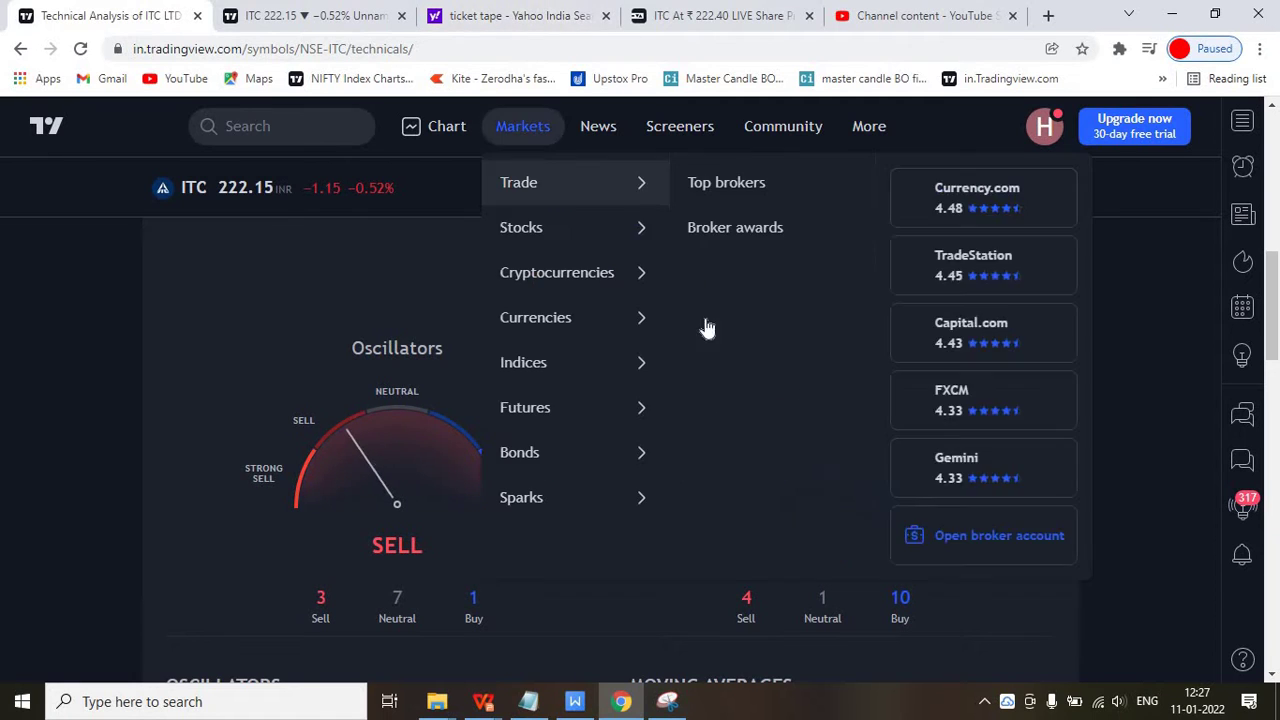
scroll(643, 397, "up", 2)
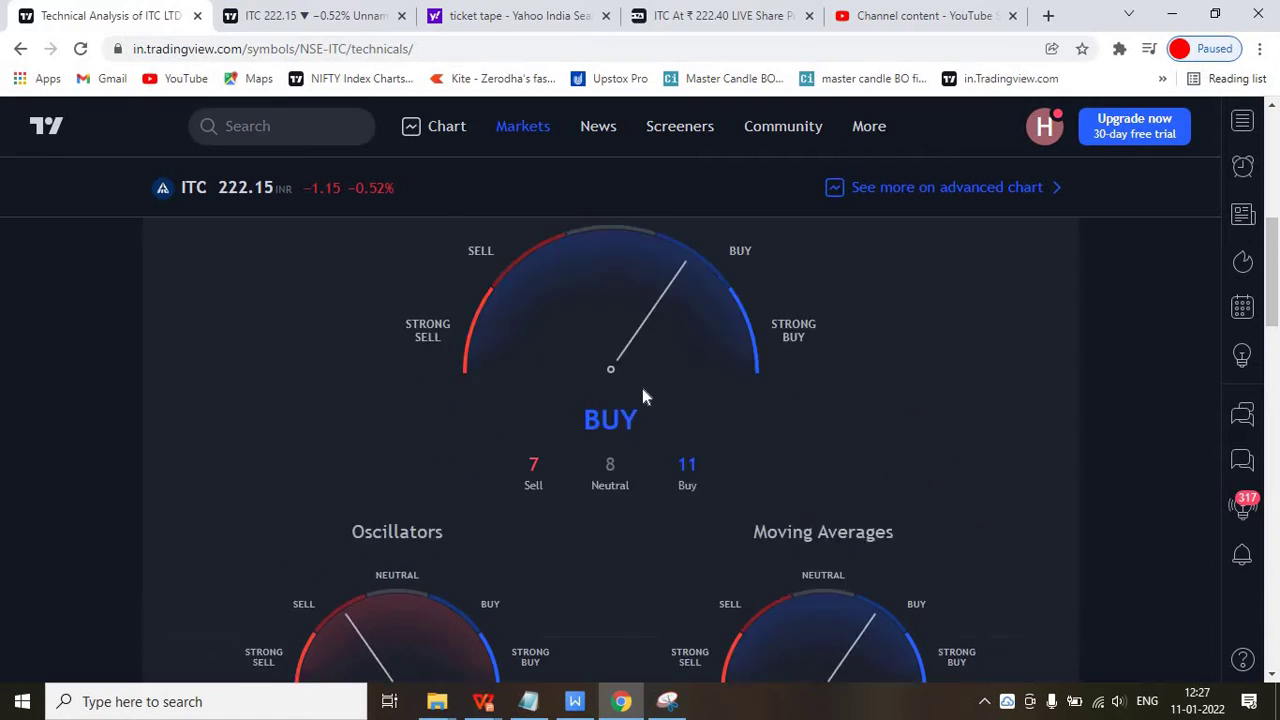
scroll(643, 397, "up", 1)
scroll(600, 460, "down", 2)
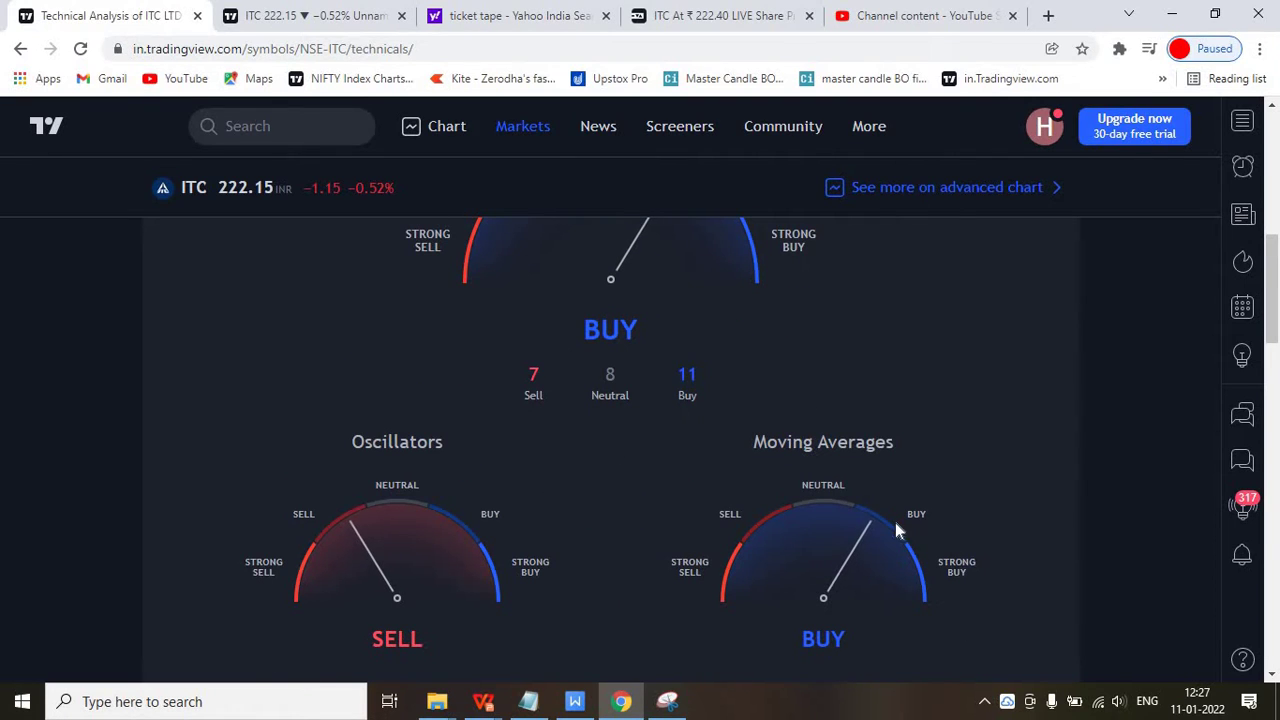
scroll(792, 525, "down", 3)
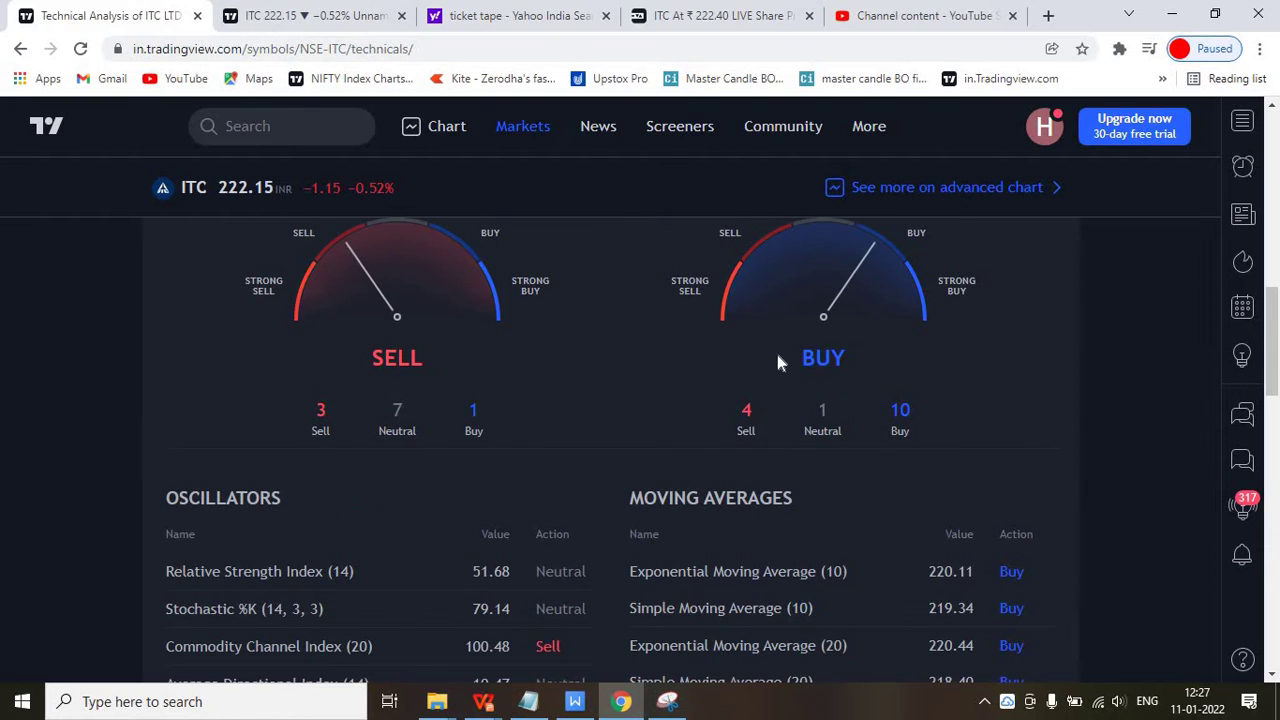
scroll(757, 458, "down", 4)
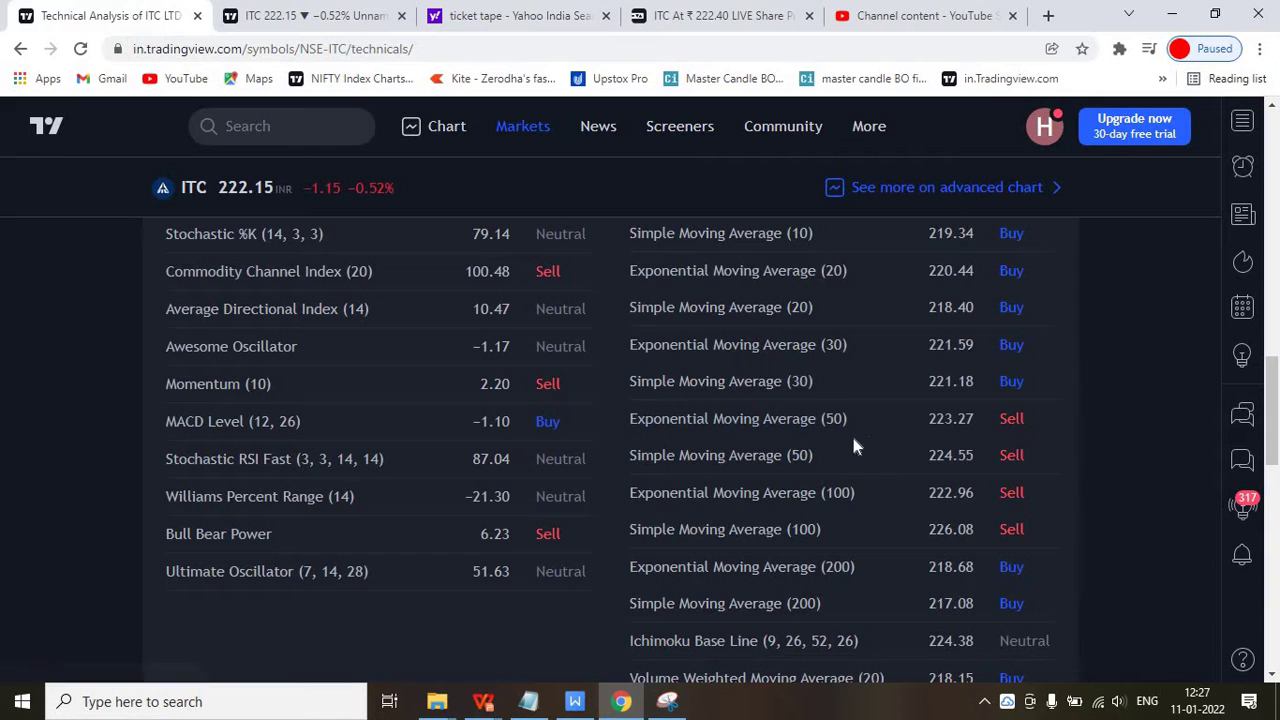
scroll(828, 383, "up", 1)
scroll(830, 396, "up", 1)
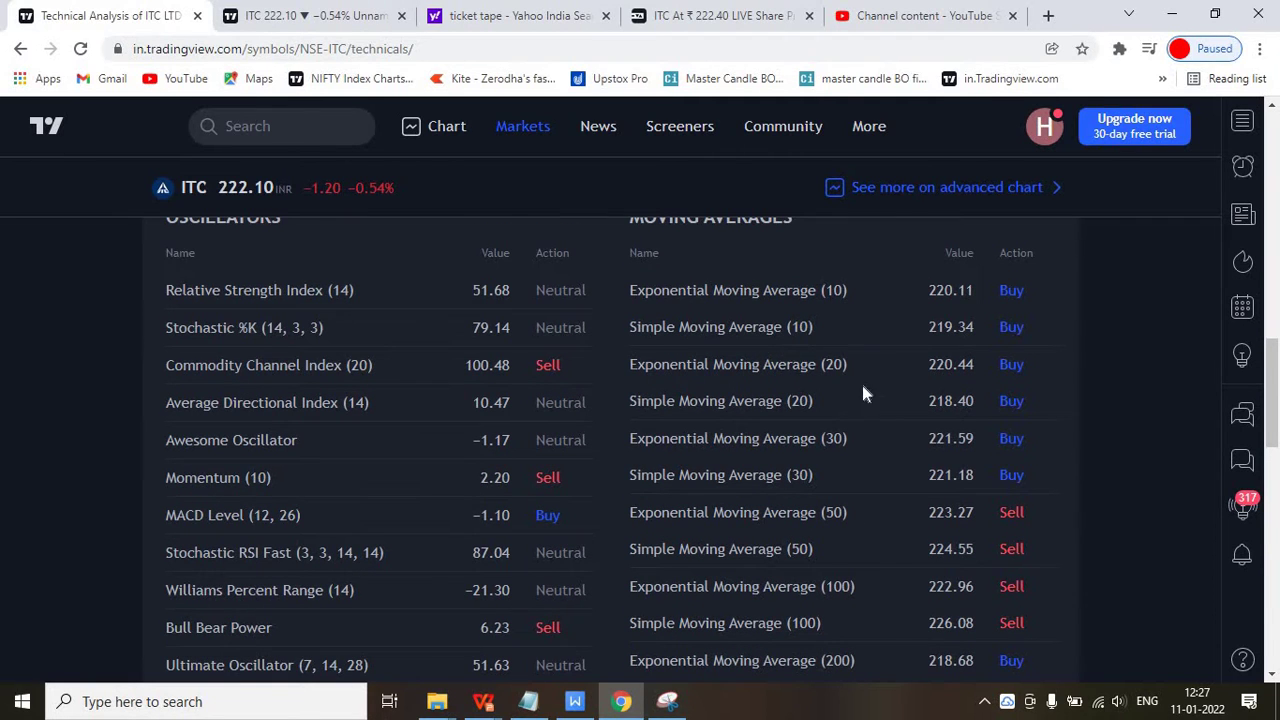
scroll(851, 474, "down", 2)
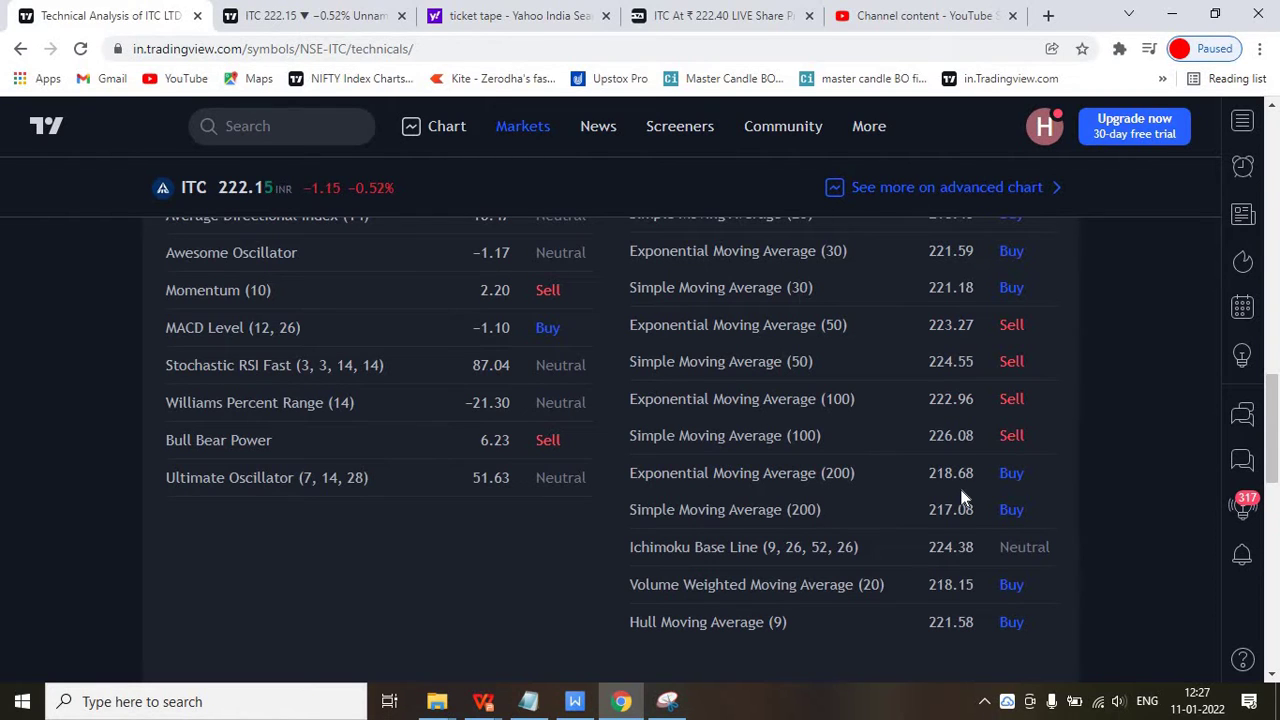
left_click(370, 15)
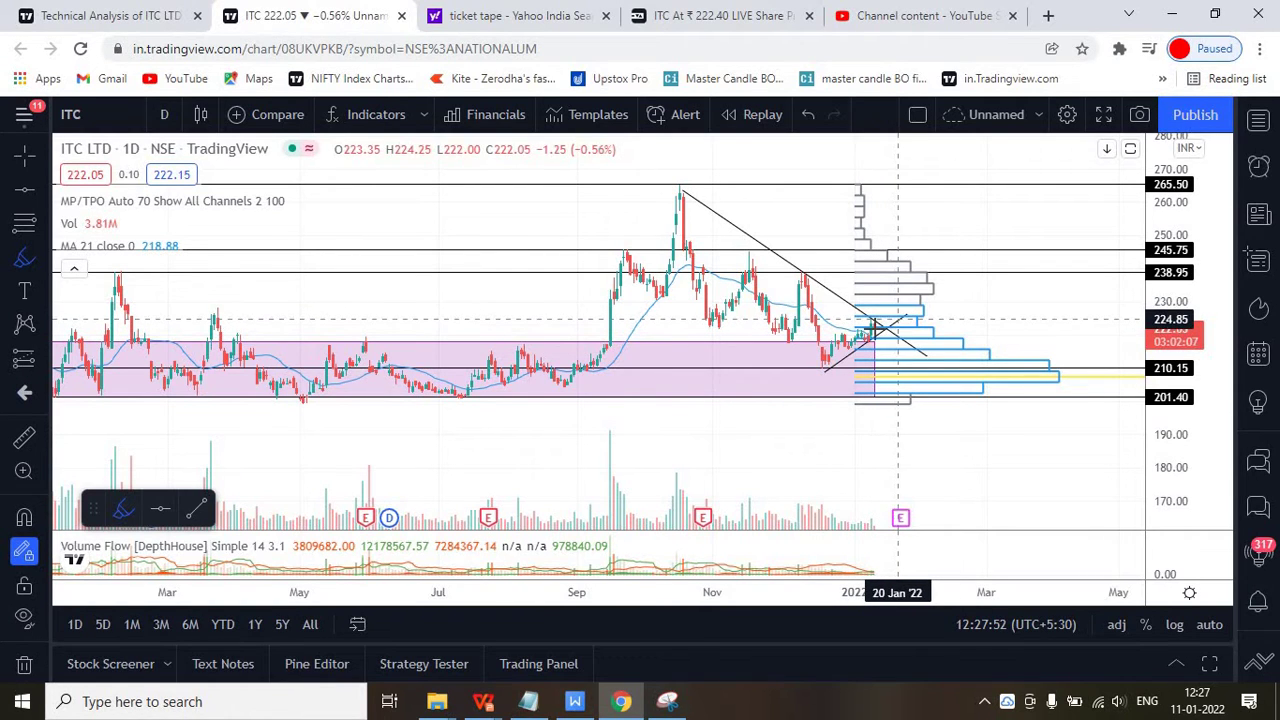
Zoom the ITC chart in on the months since August, then zoom out slightly
scroll(850, 355, "up", 1)
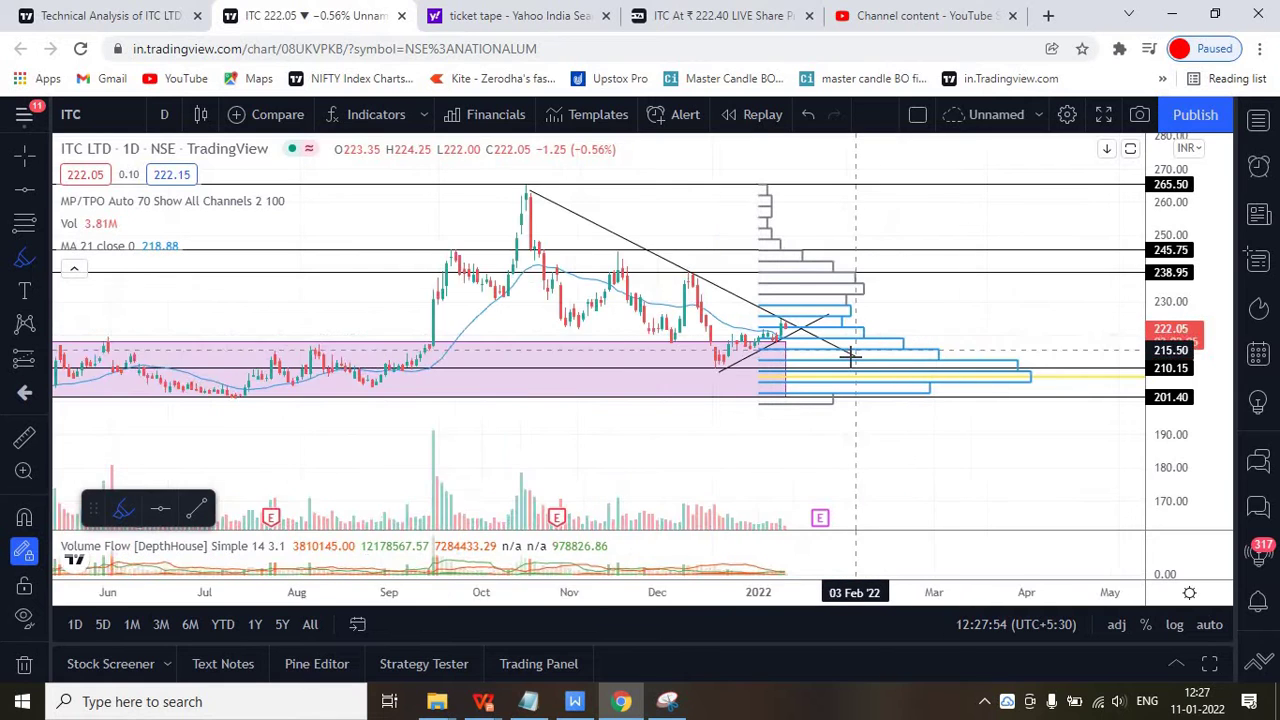
scroll(850, 355, "up", 1)
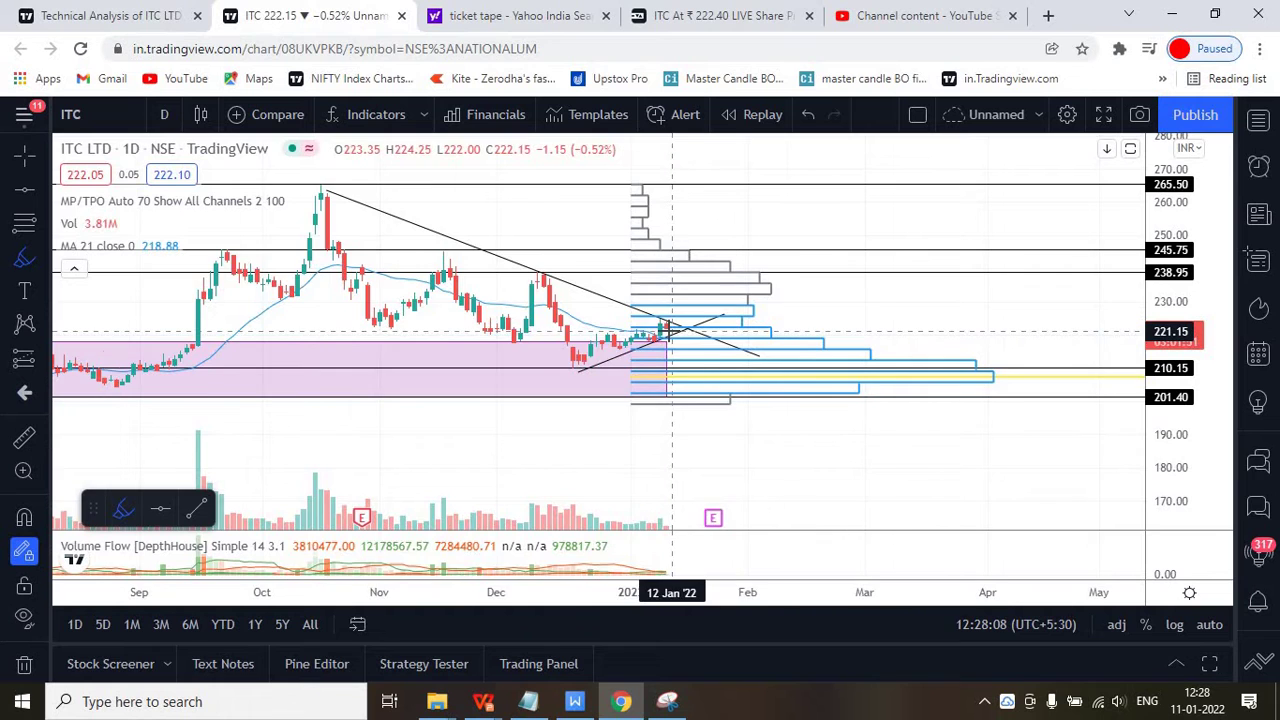
scroll(671, 330, "down", 1)
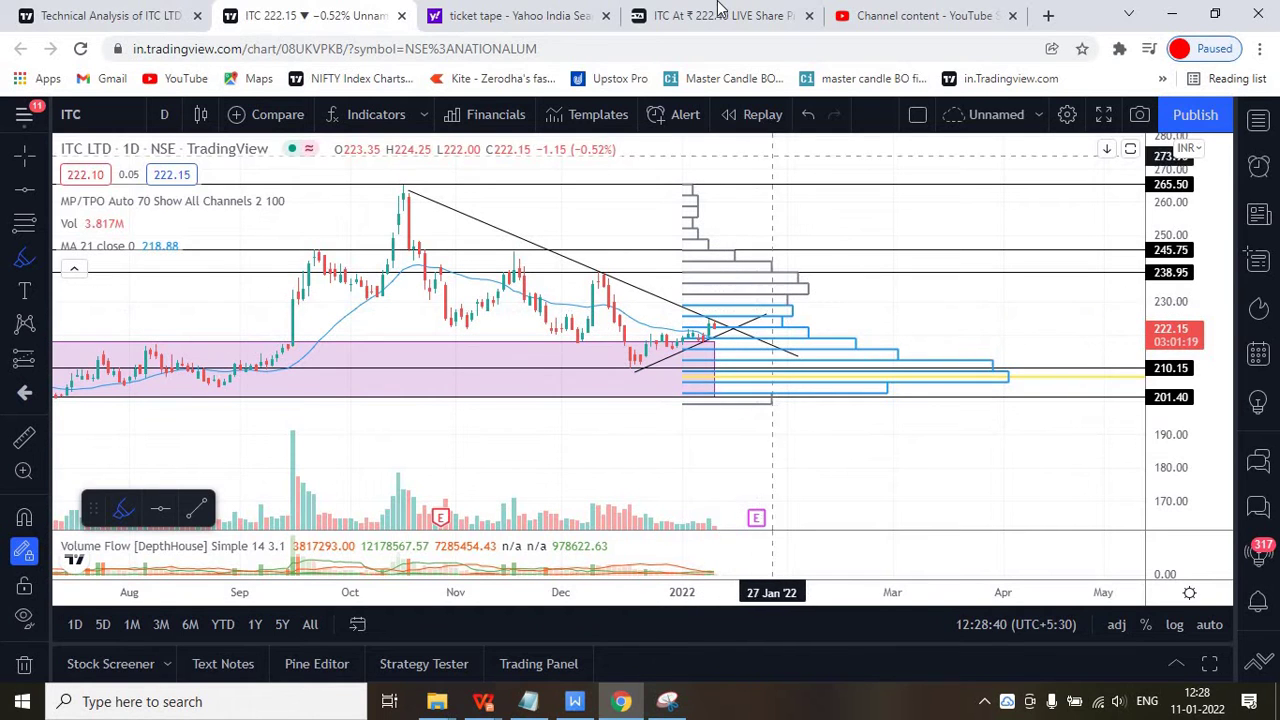
Return to the ITC technical analysis tab, scroll down to the Pivots table and back up
left_click(172, 8)
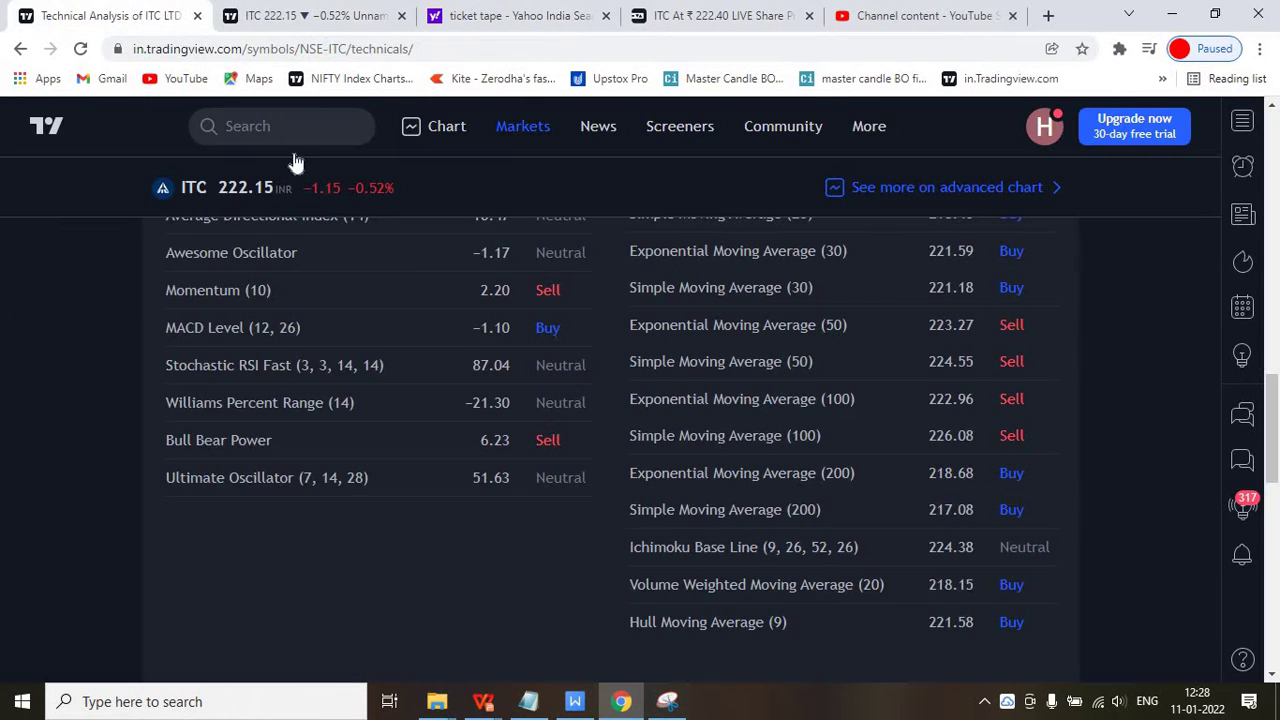
scroll(660, 548, "down", 4)
scroll(658, 540, "down", 3)
scroll(658, 540, "up", 3)
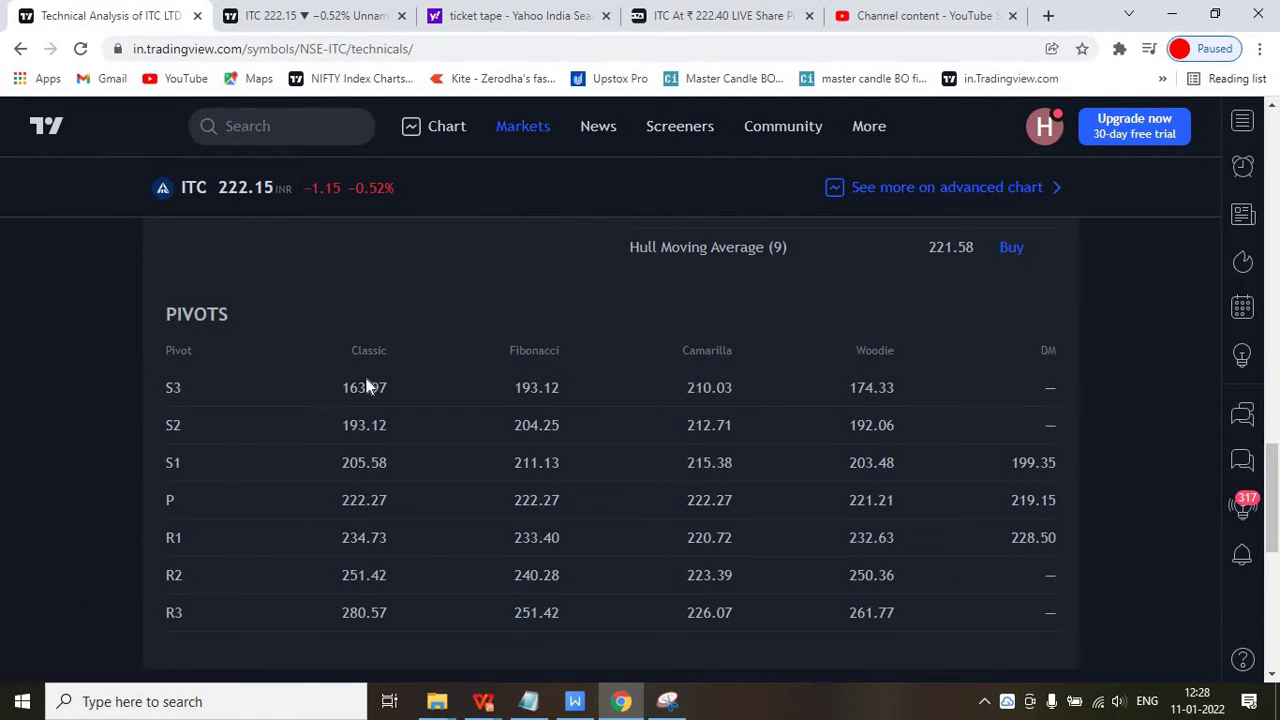
scroll(558, 470, "up", 15)
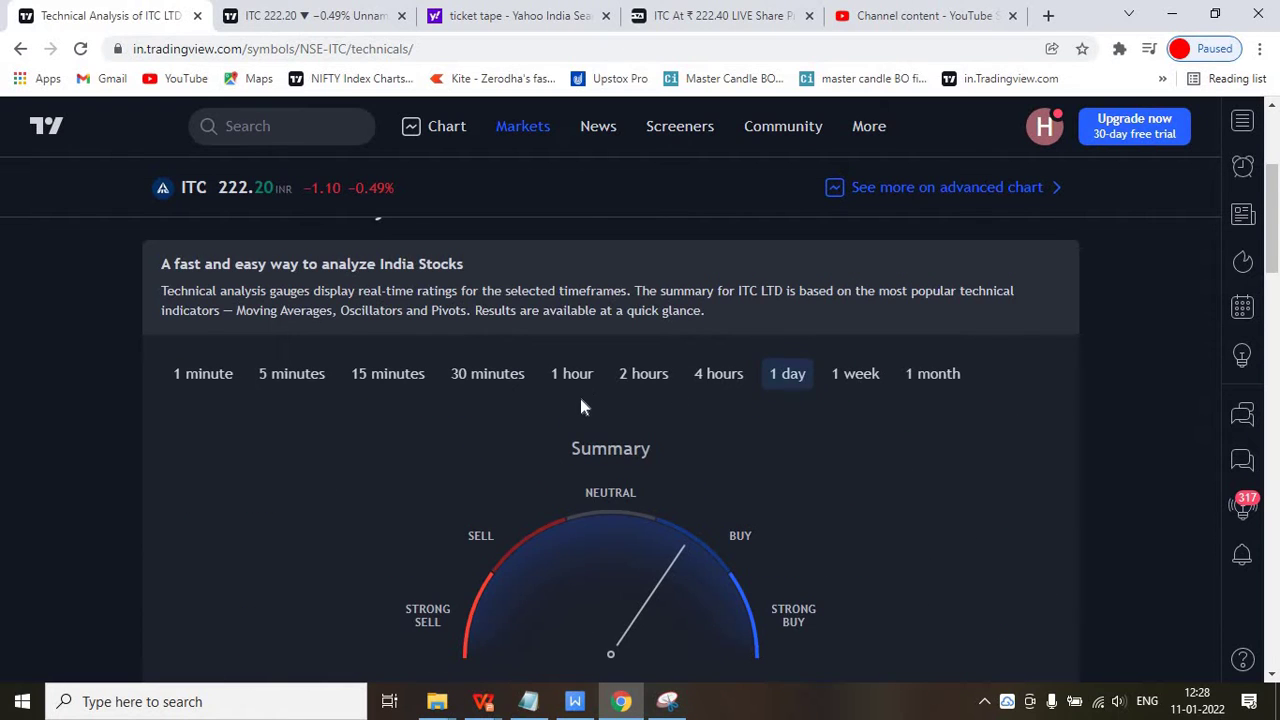
scroll(576, 398, "up", 3)
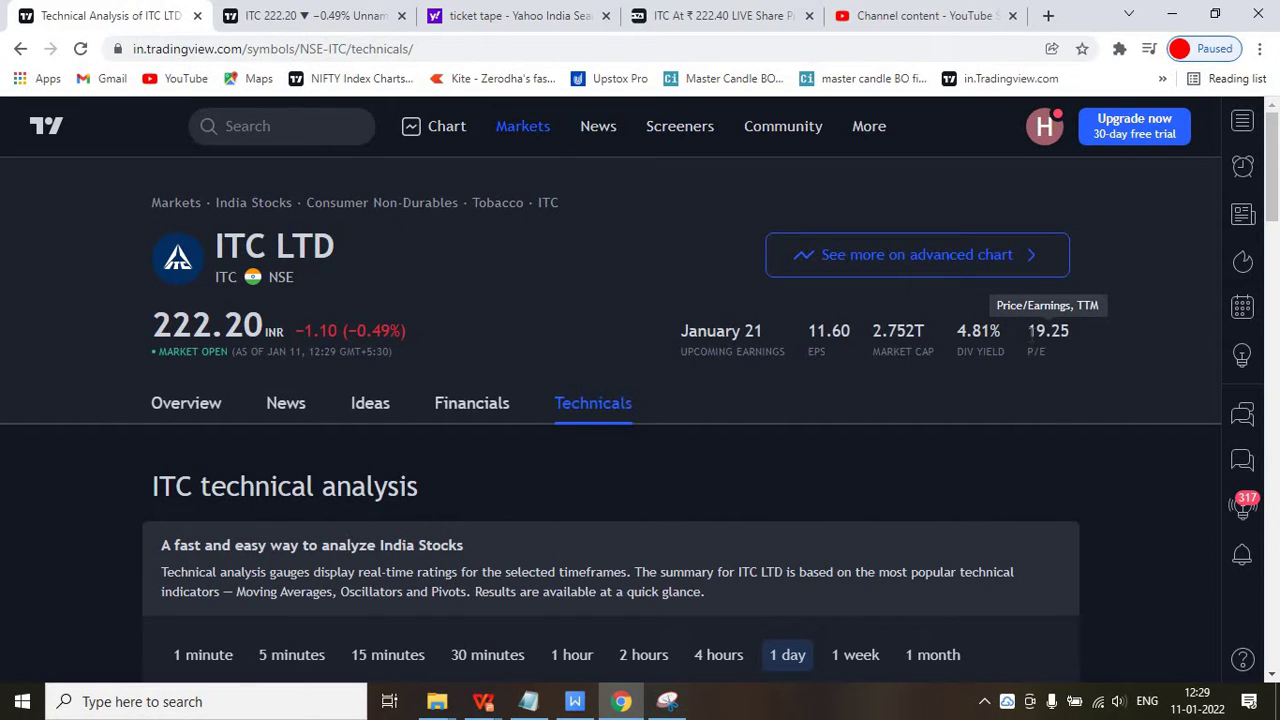
left_click_drag(1030, 331, 1069, 330)
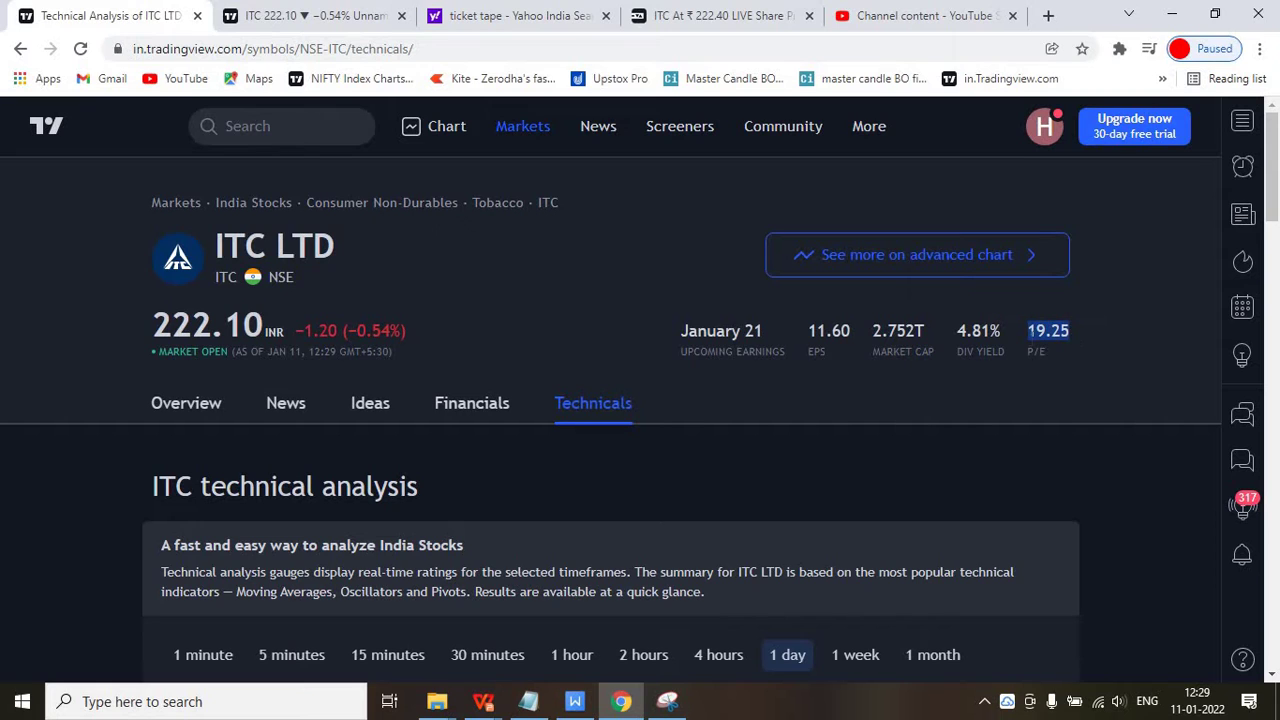
left_click(1030, 338)
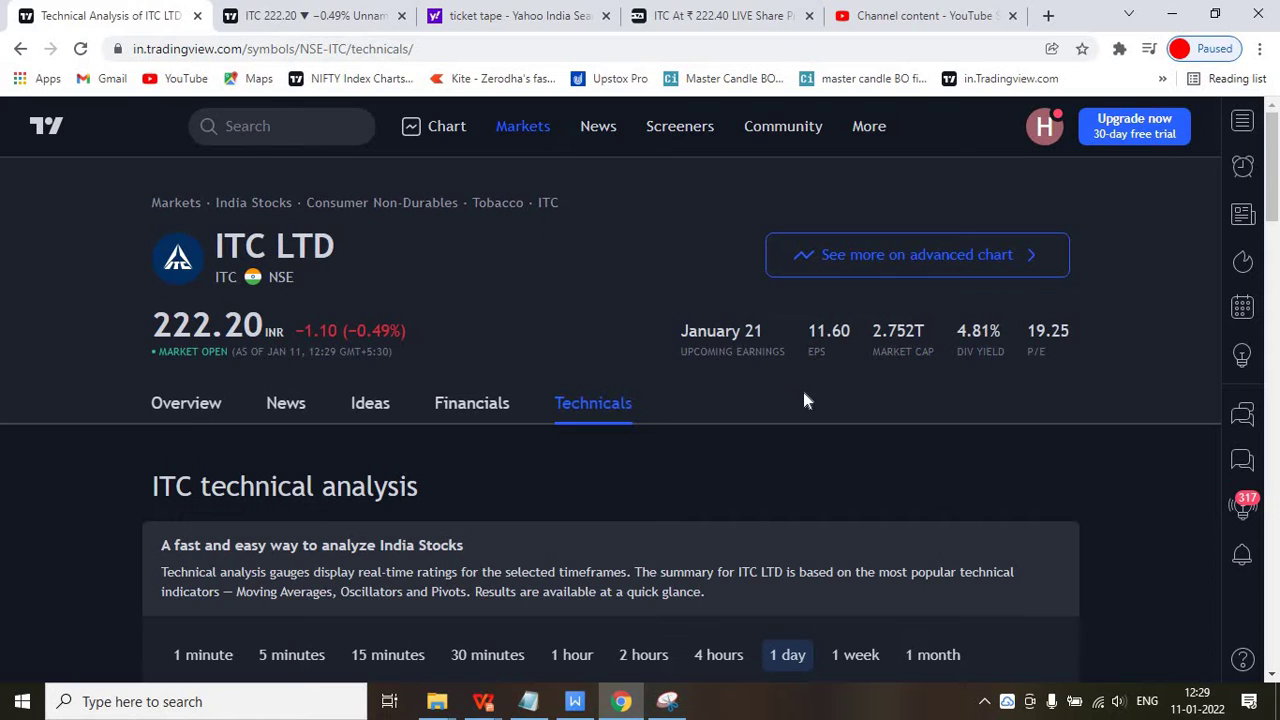
scroll(806, 400, "down", 5)
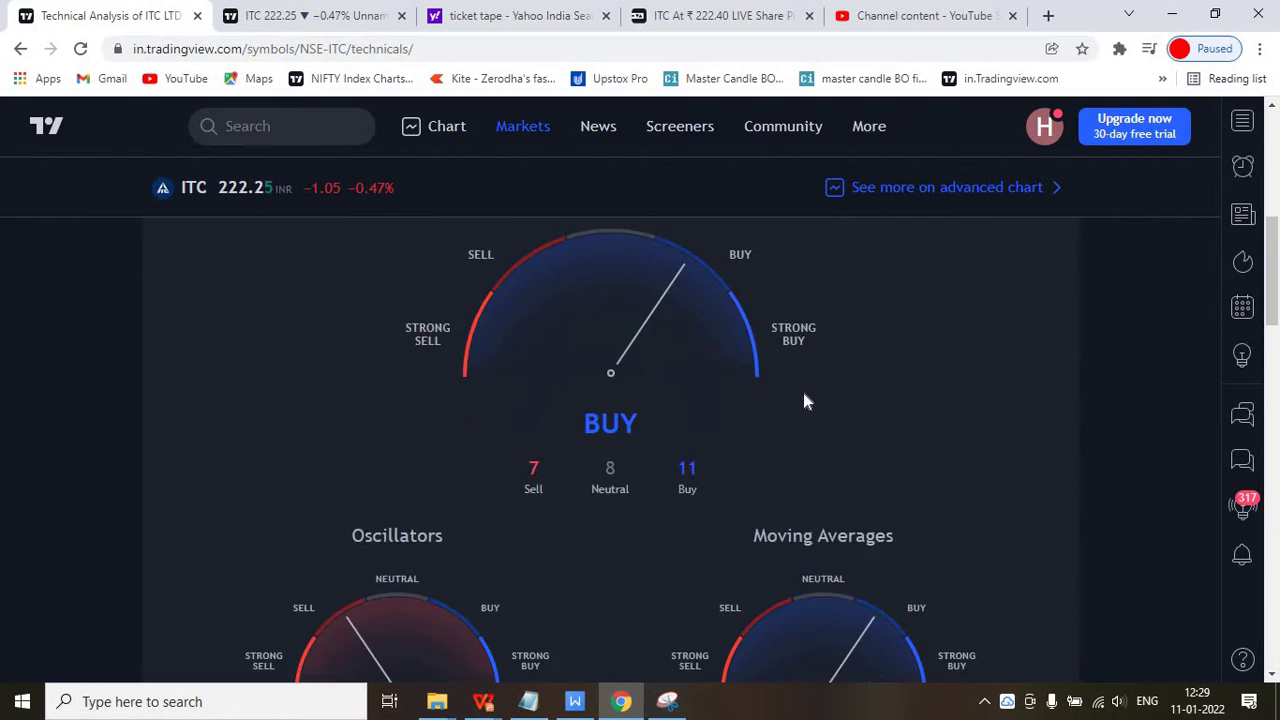